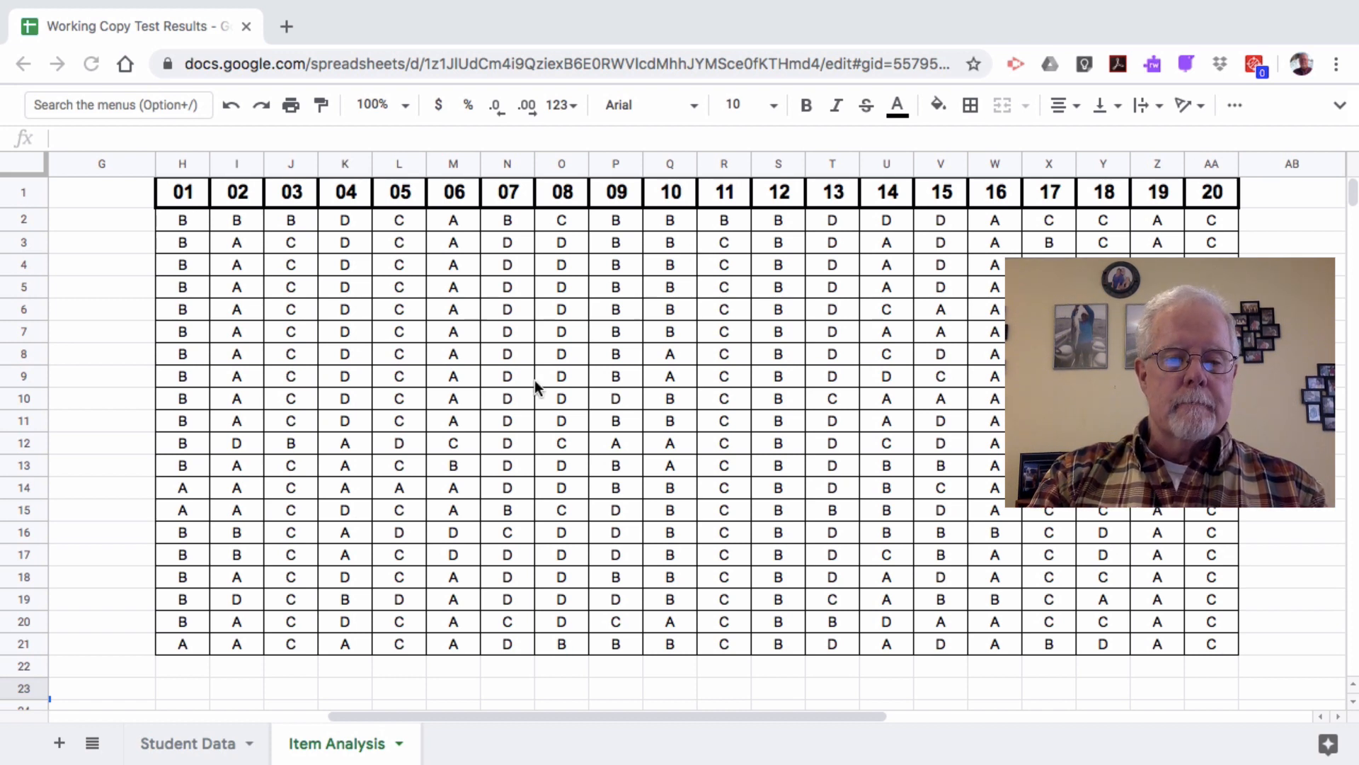
Enter the label COUNT in cell F23, below and beside the answer grid
scroll(536, 383, "down", 1)
scroll(535, 383, "left", 5)
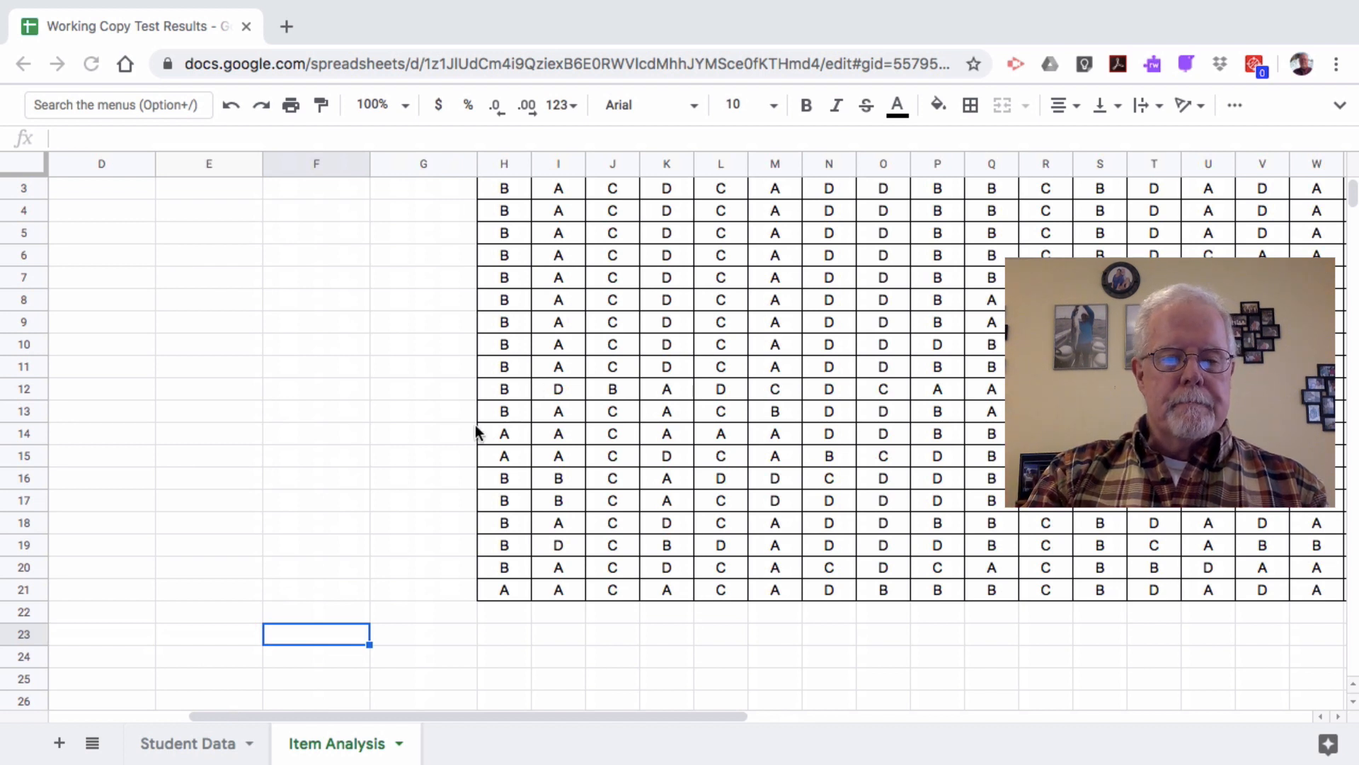
left_click(319, 636)
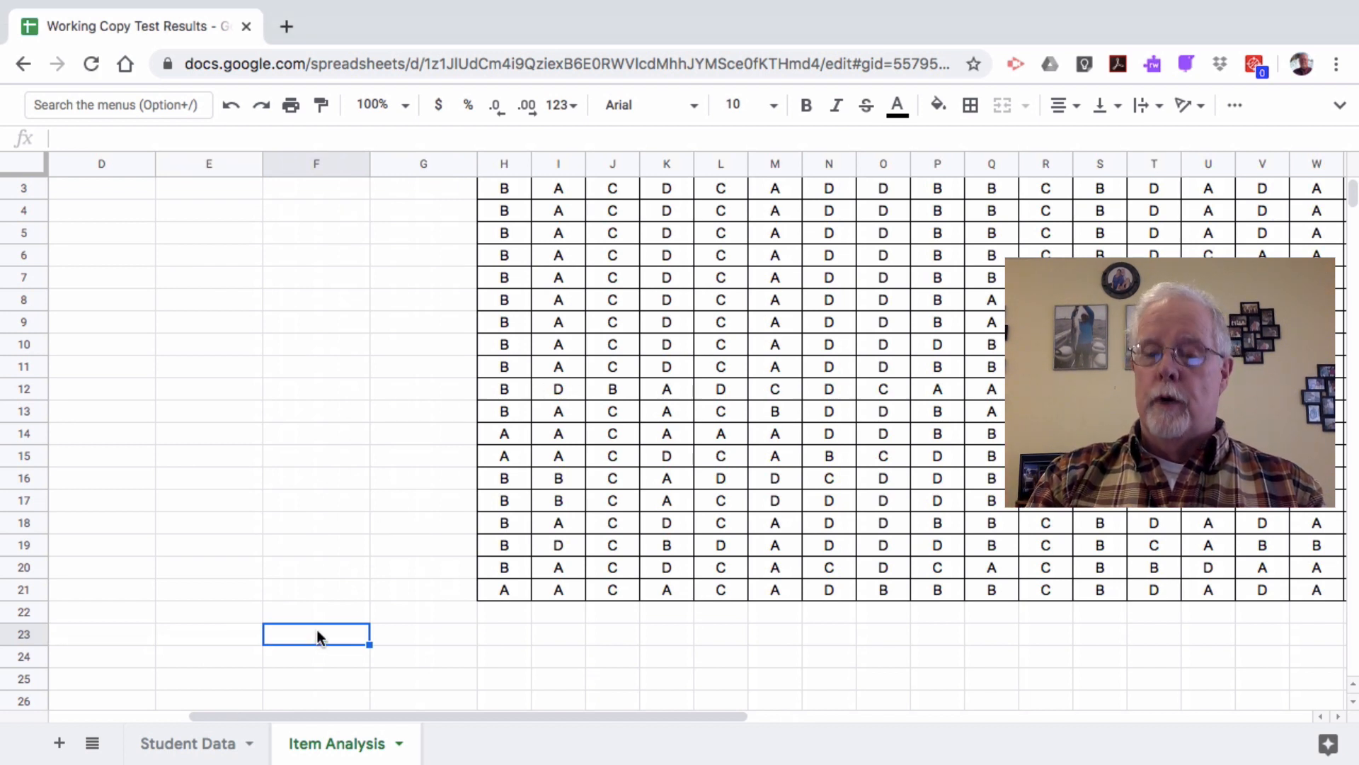
type("C")
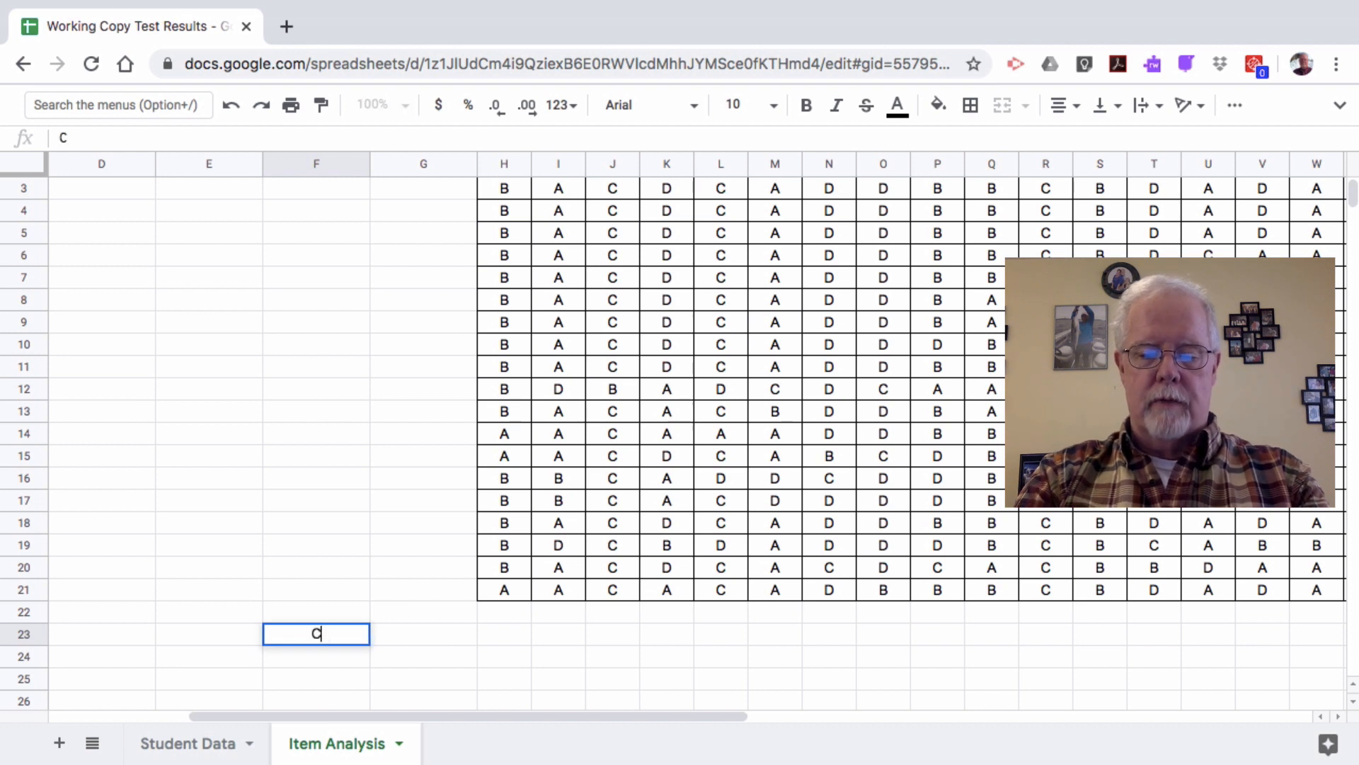
type("OUNT")
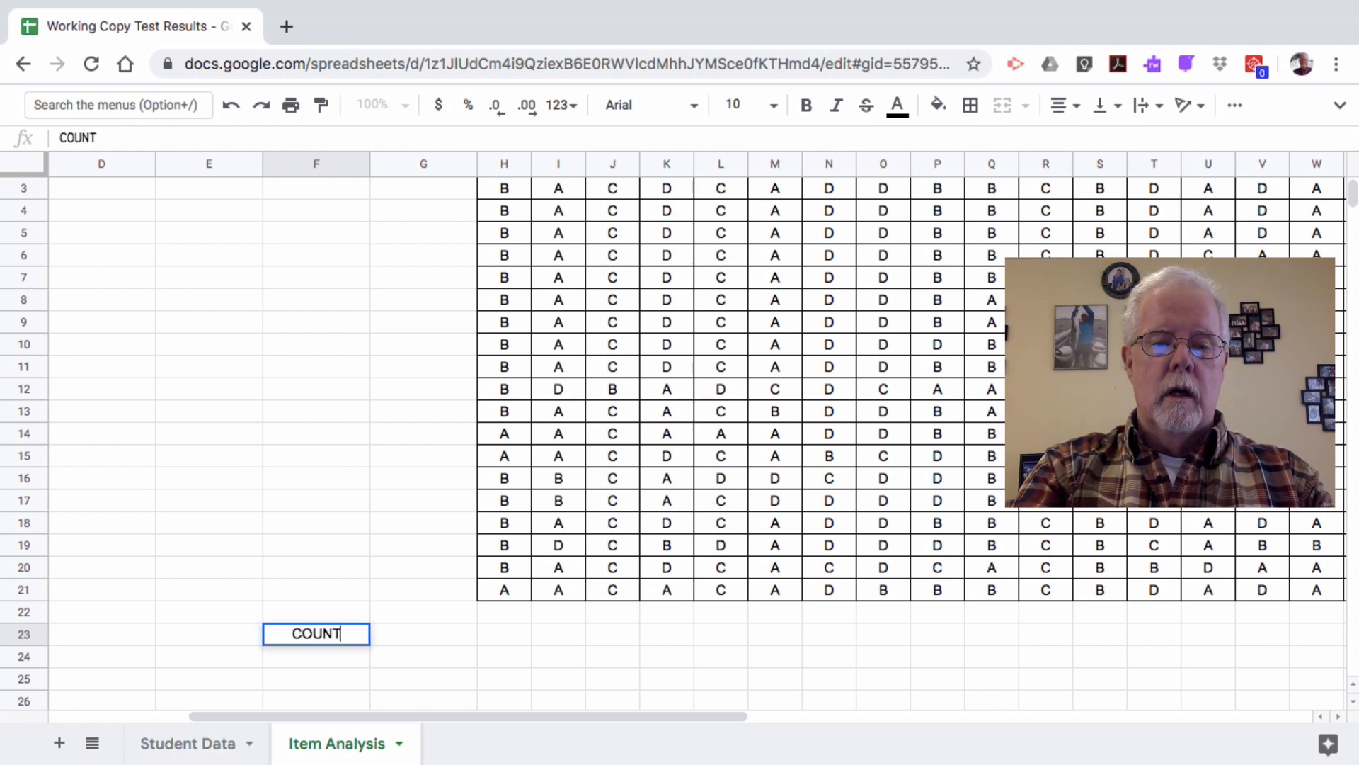
key("Return")
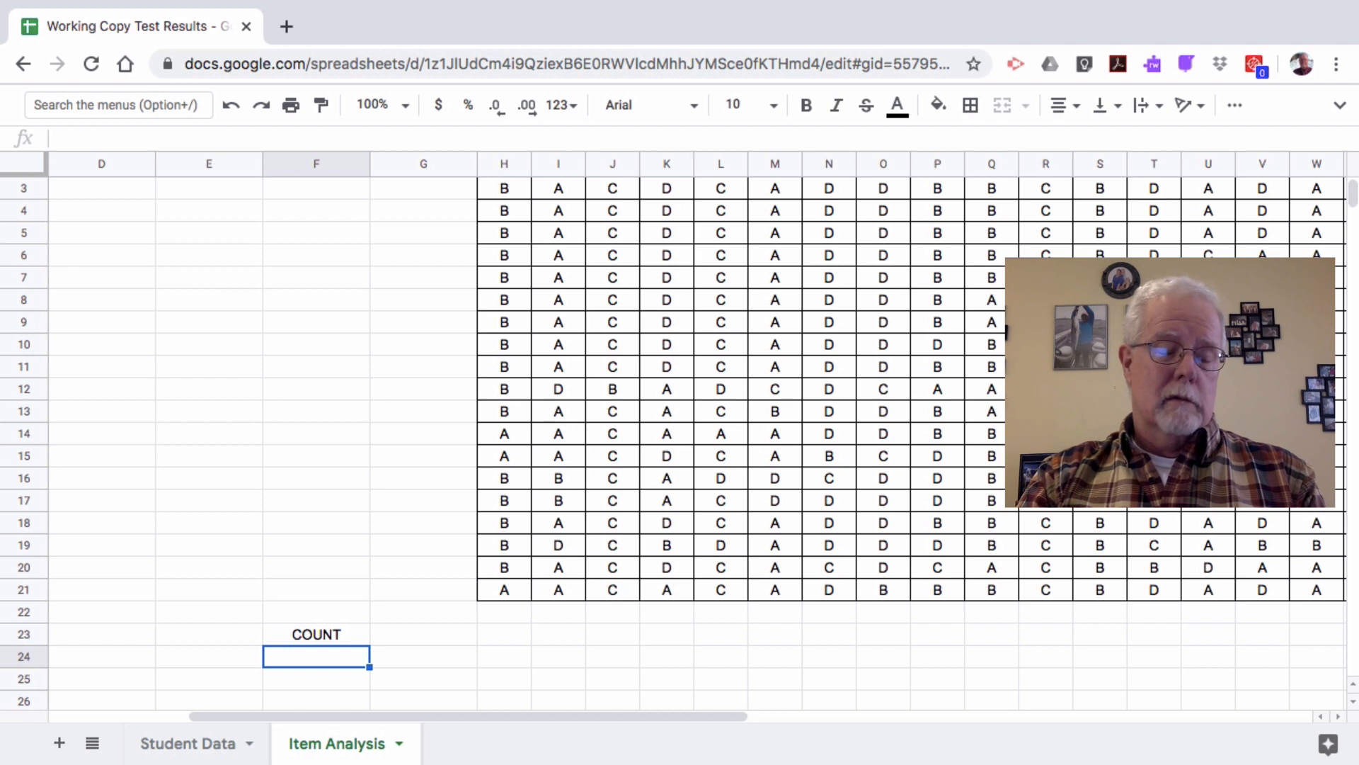
Count the non-empty question 01 responses in F24 with COUNTA over H2:H21
type("+")
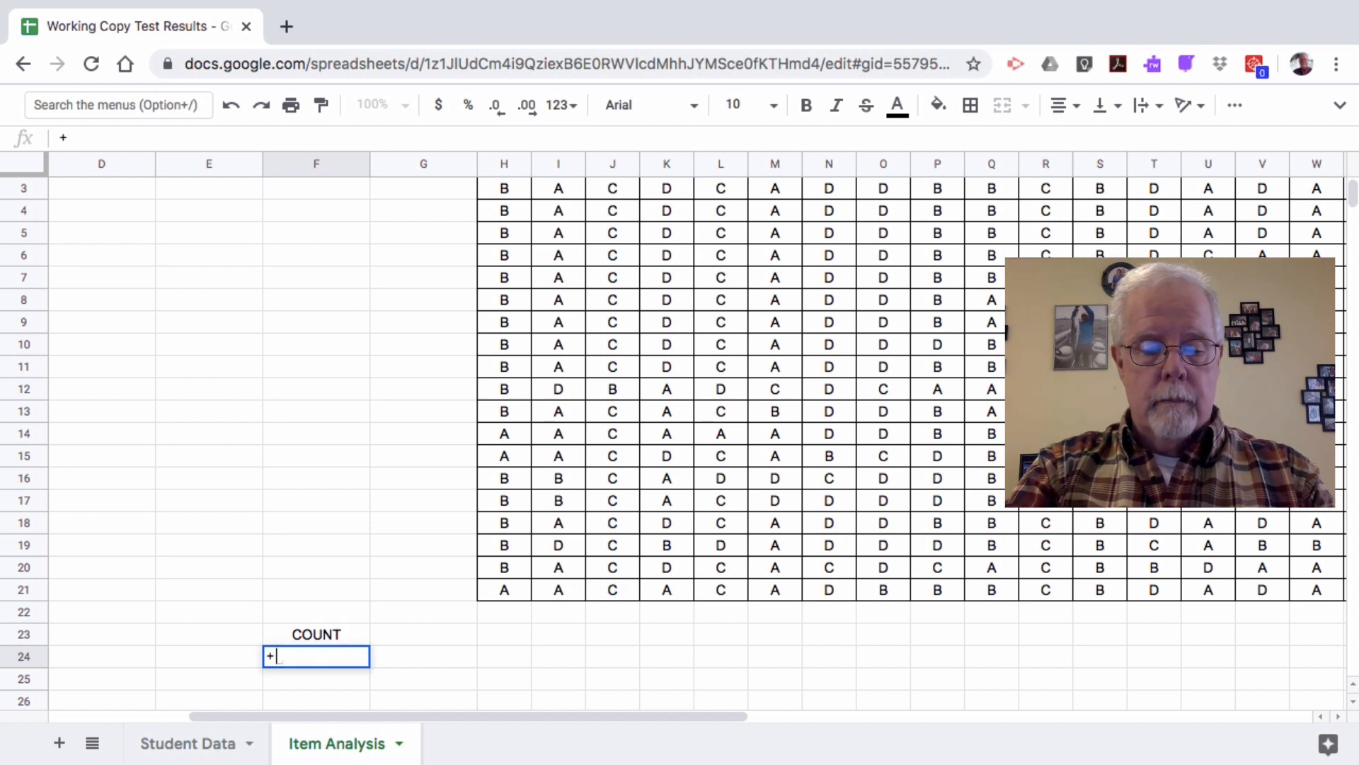
key("BackSpace")
type("=C")
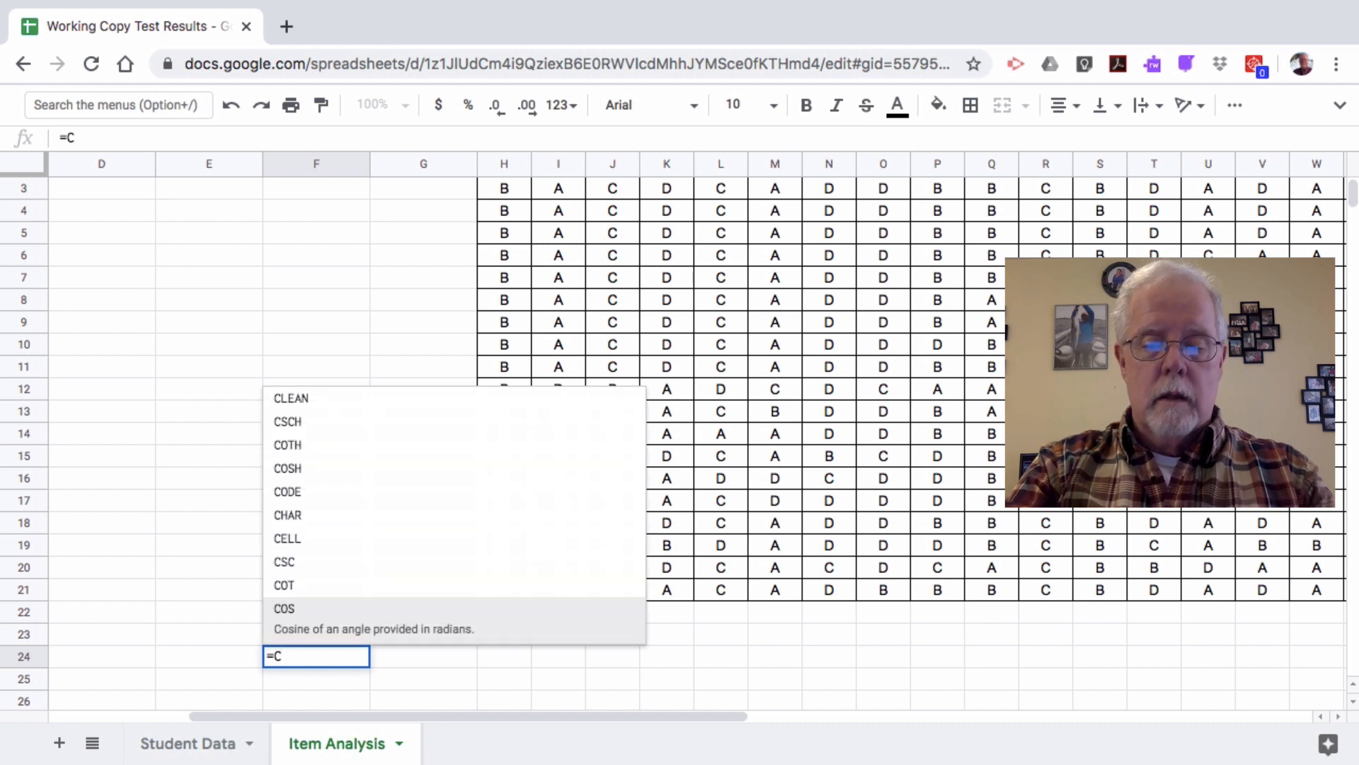
type("ount")
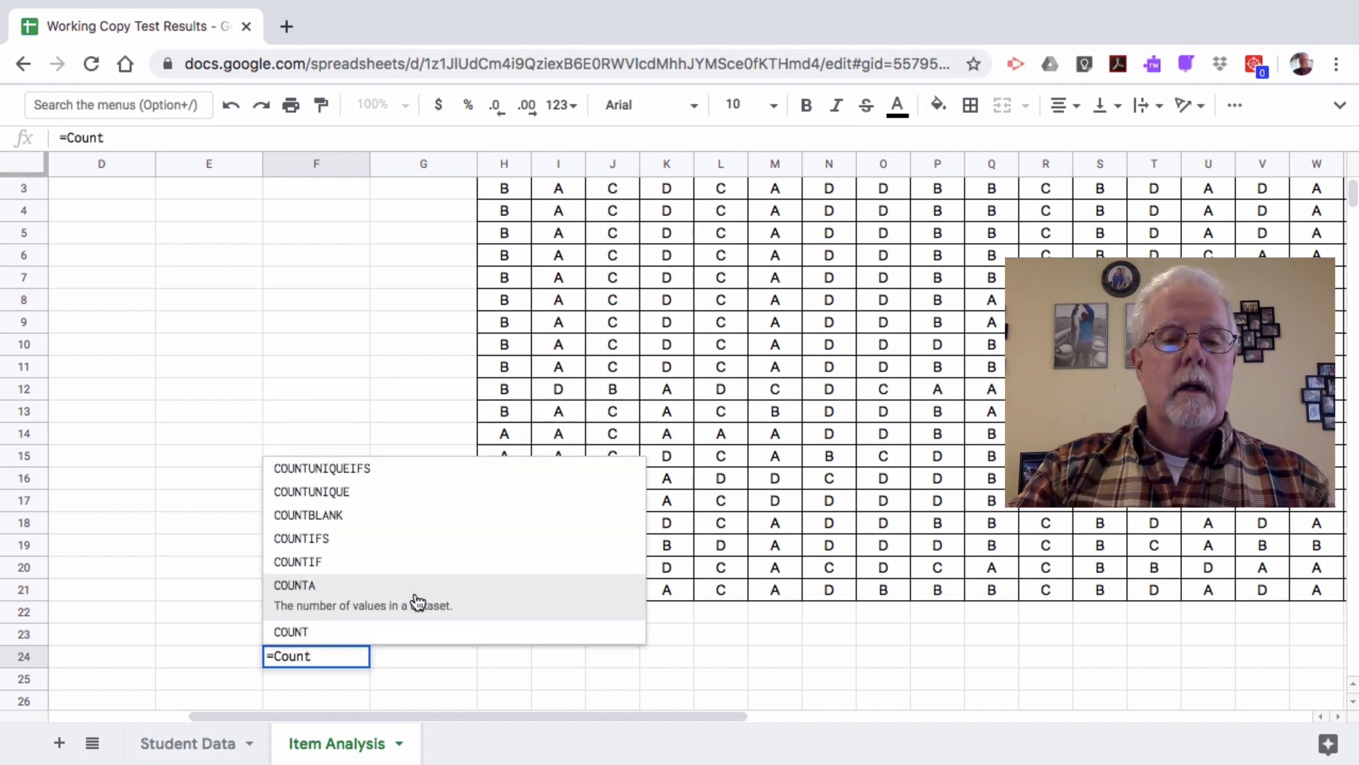
left_click(325, 608)
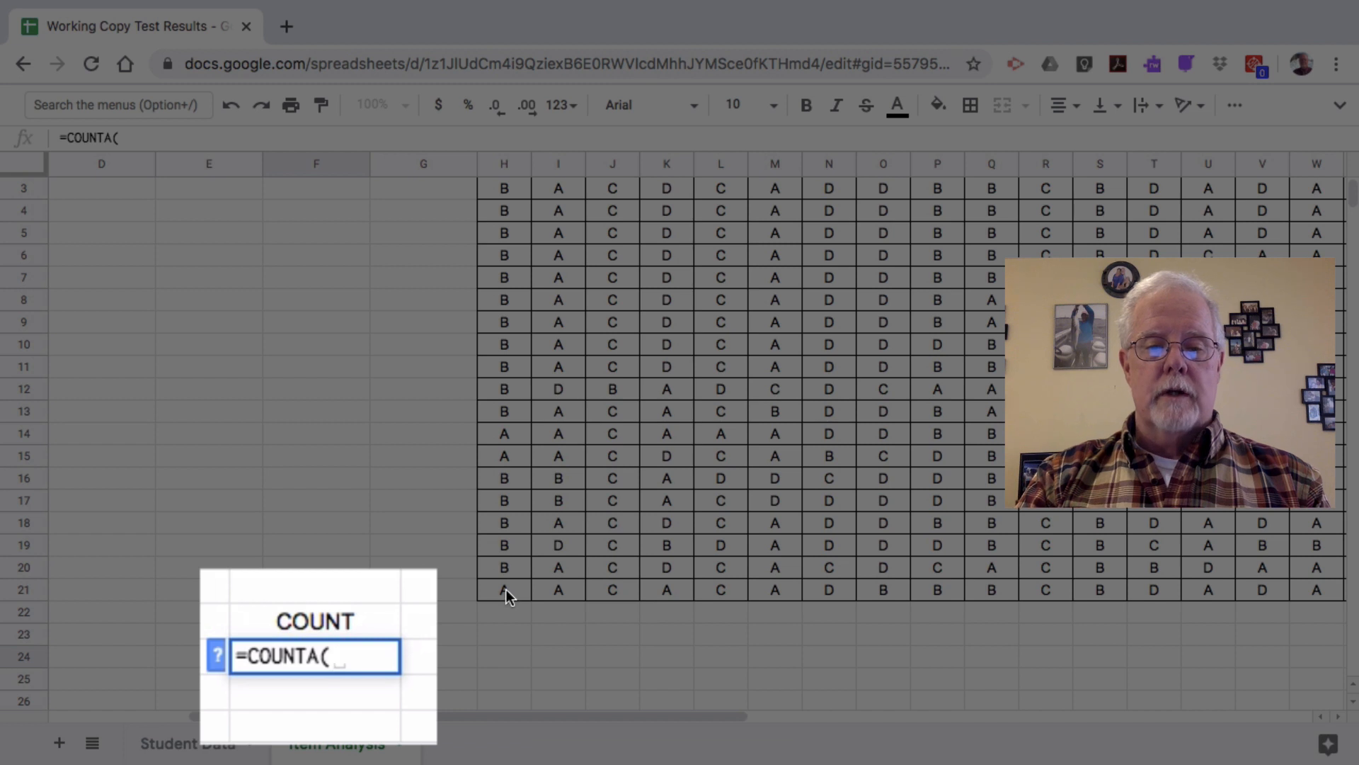
left_click_drag(507, 589, 506, 222)
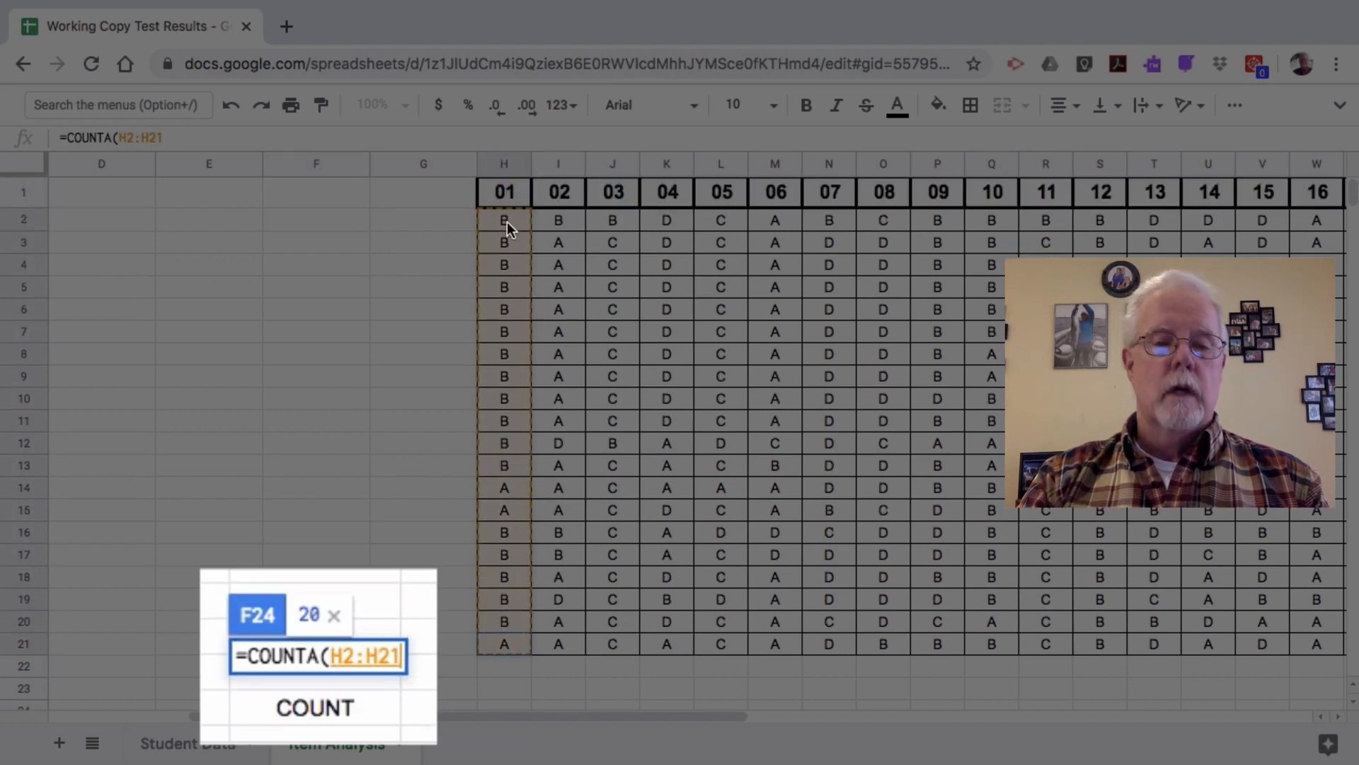
key("Return")
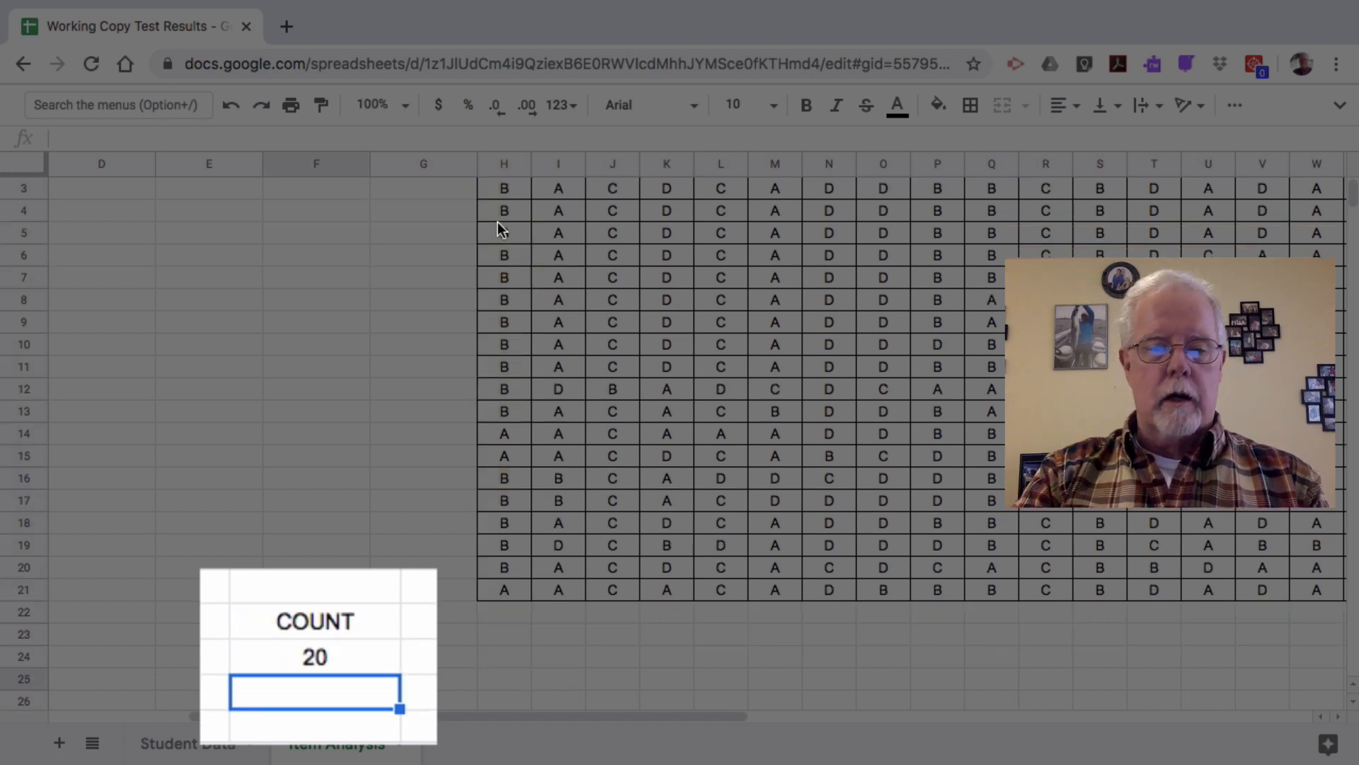
Apply all borders to the COUNT label and its value in F23:F24
left_click_drag(316, 633, 316, 664)
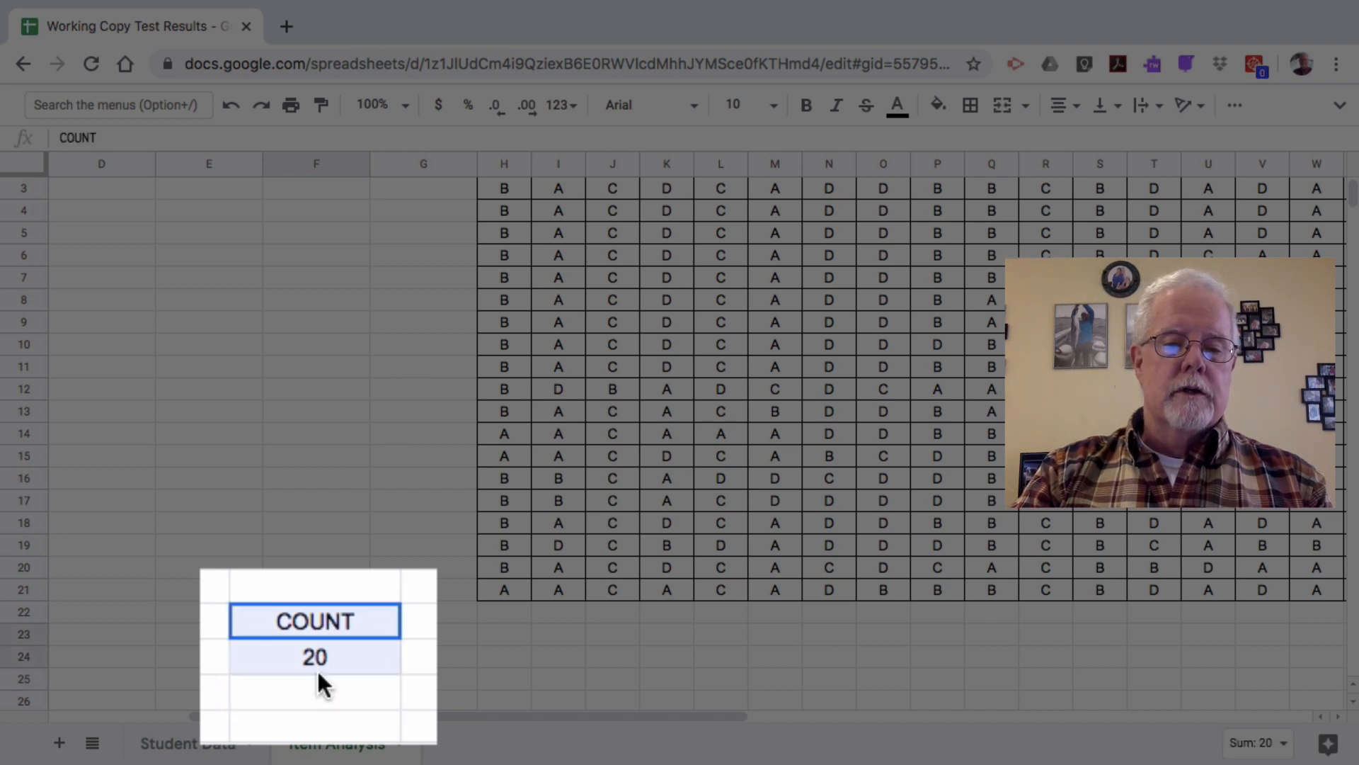
left_click(970, 105)
left_click(982, 151)
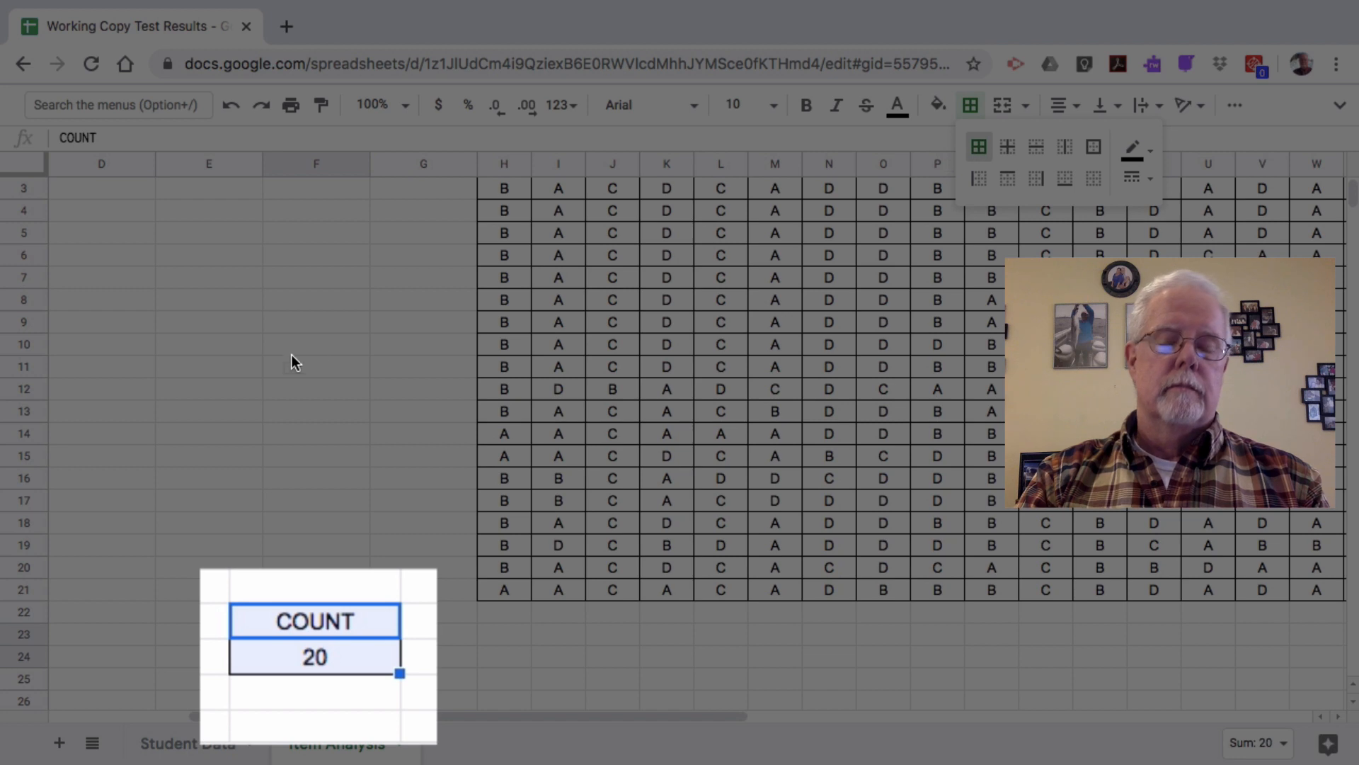
left_click(255, 367)
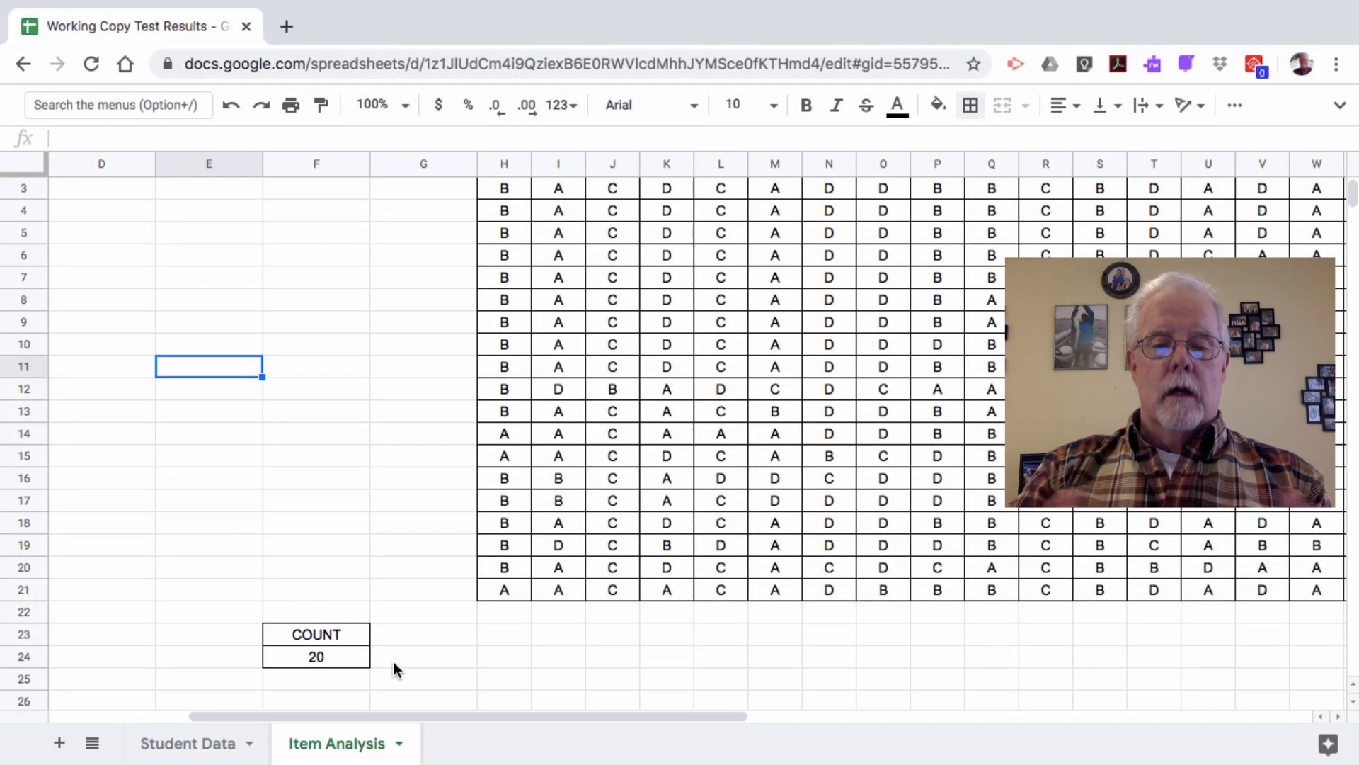
Enter the row label Question in cell G24
left_click(429, 666)
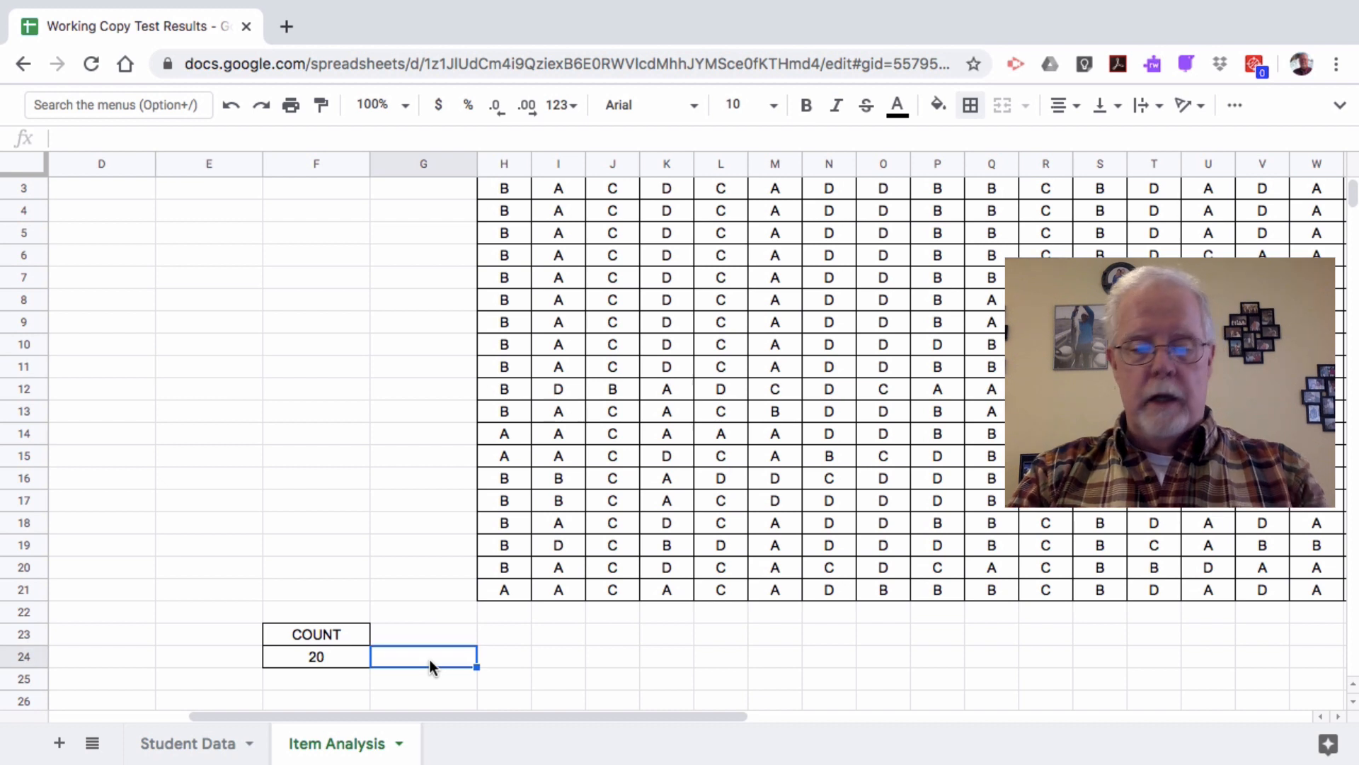
type("Qu")
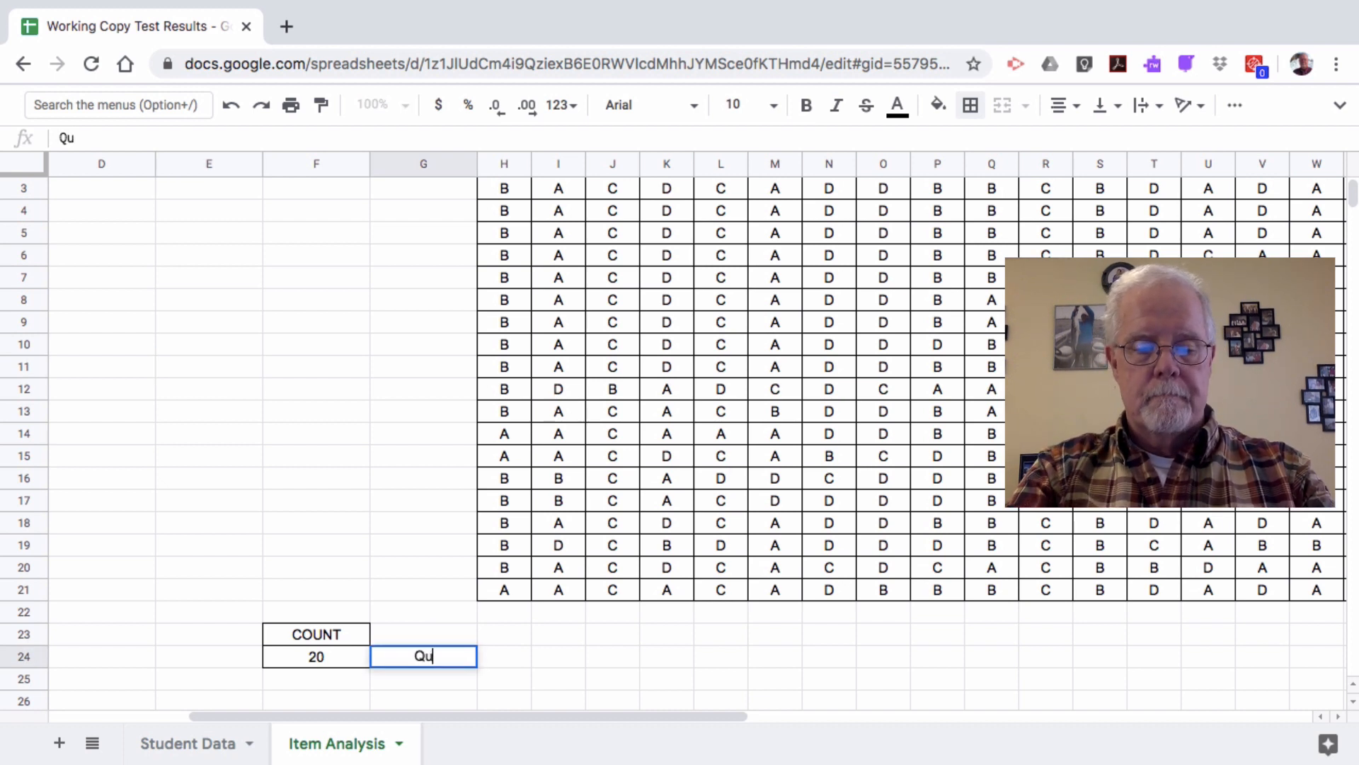
type("estion")
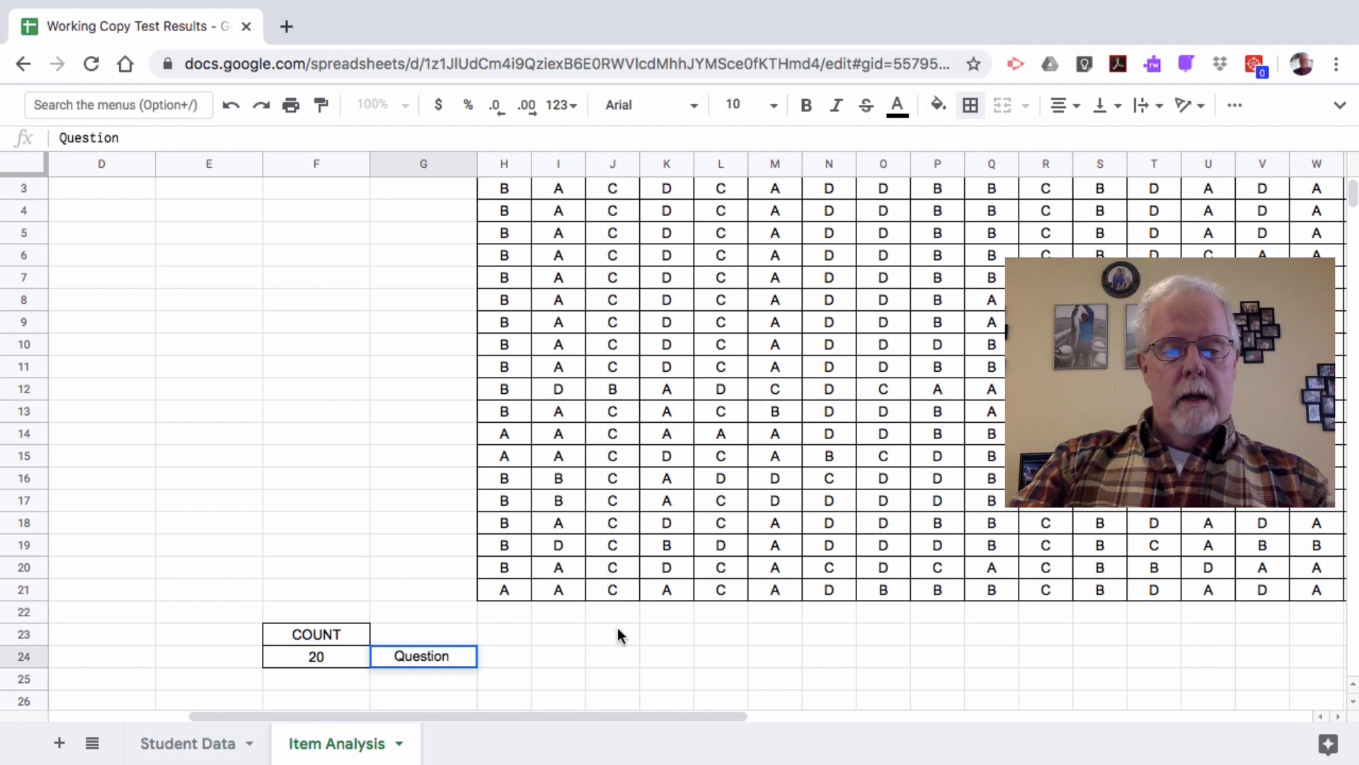
Copy the question number headers 01 to 20 from H1:AA1 and paste them into row 24 starting at H24
scroll(618, 630, "up", 2)
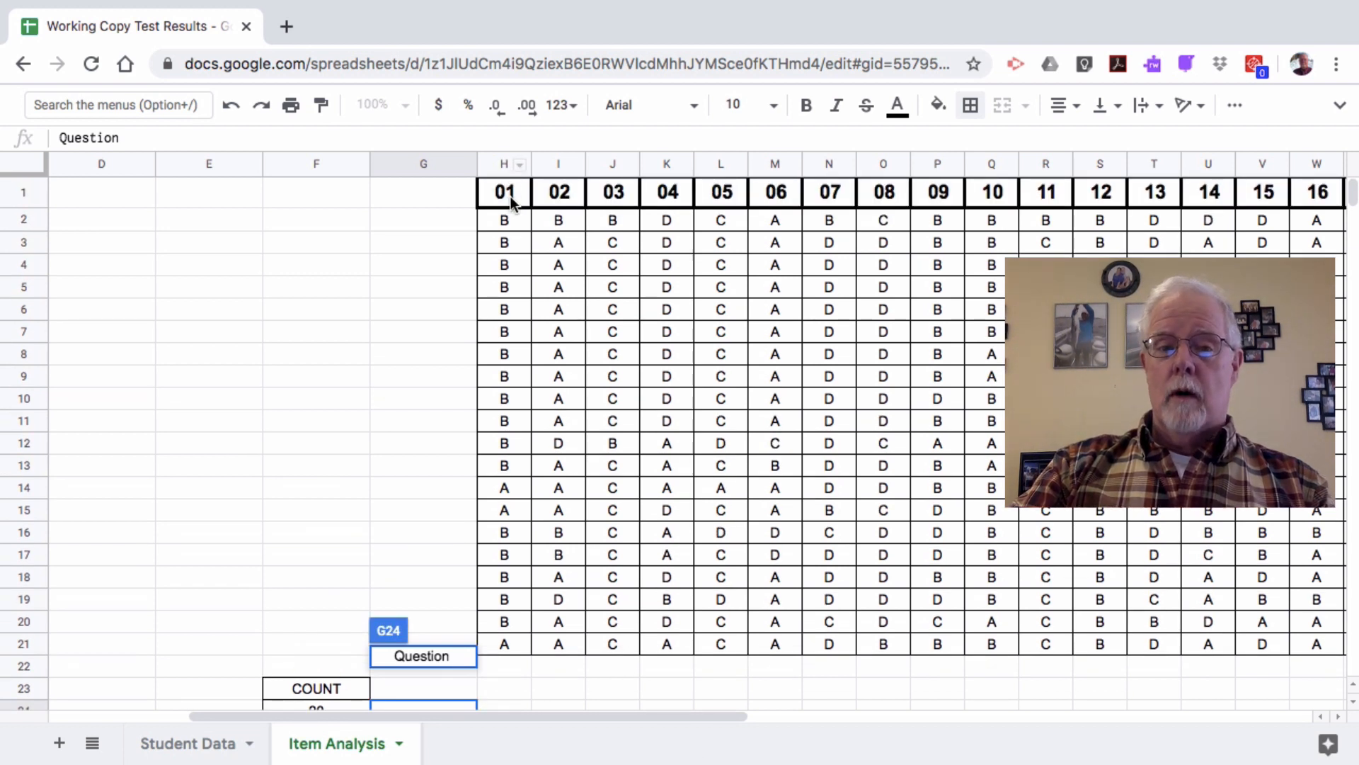
left_click_drag(516, 199, 1096, 198)
key("super+c")
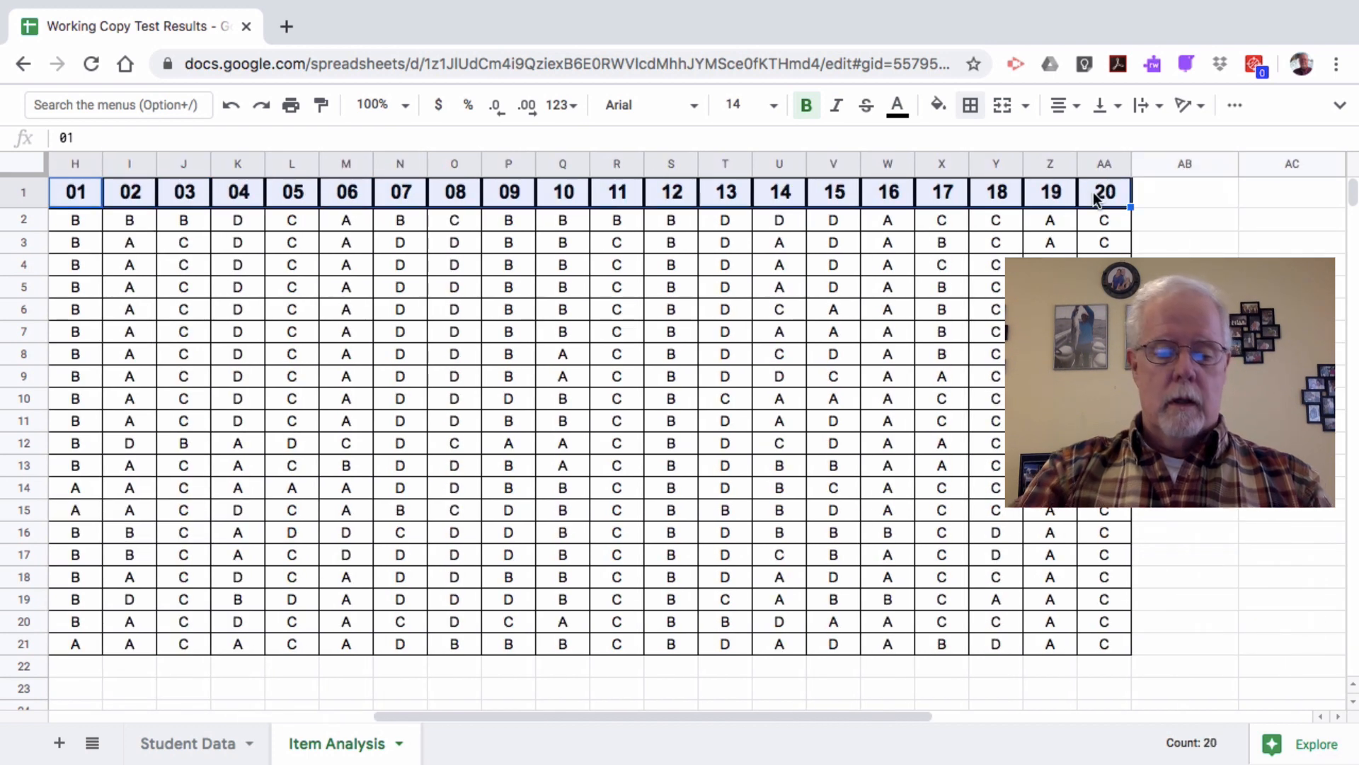
scroll(728, 246, "down", 3)
scroll(728, 246, "left", 2)
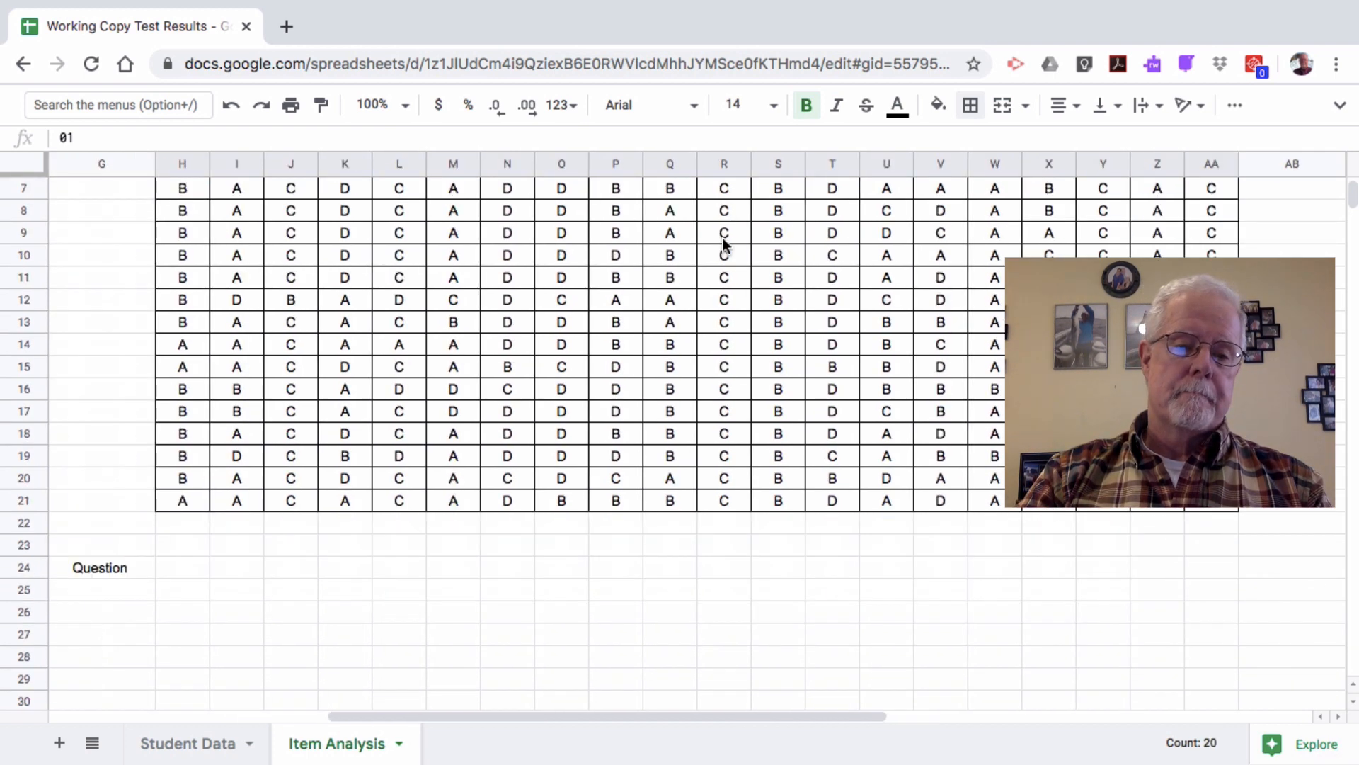
left_click(181, 572)
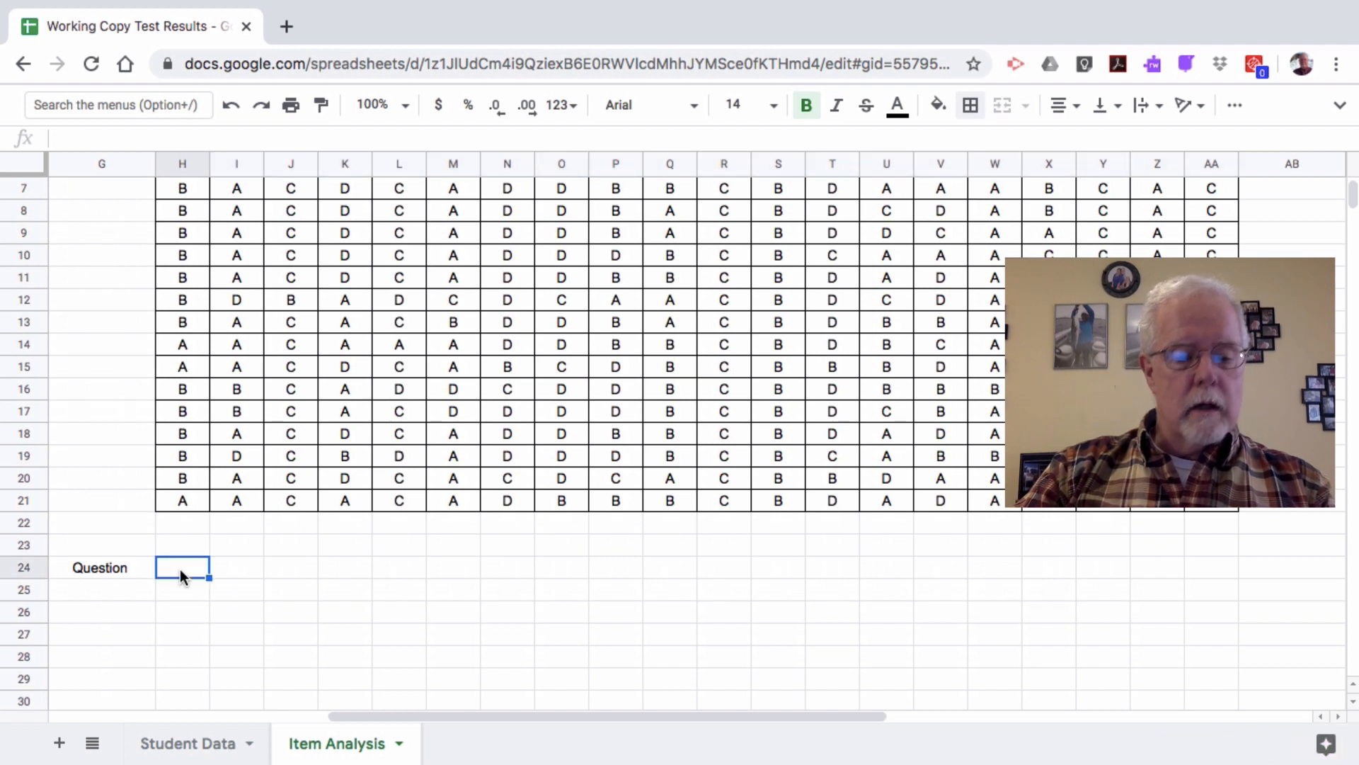
key("super+v")
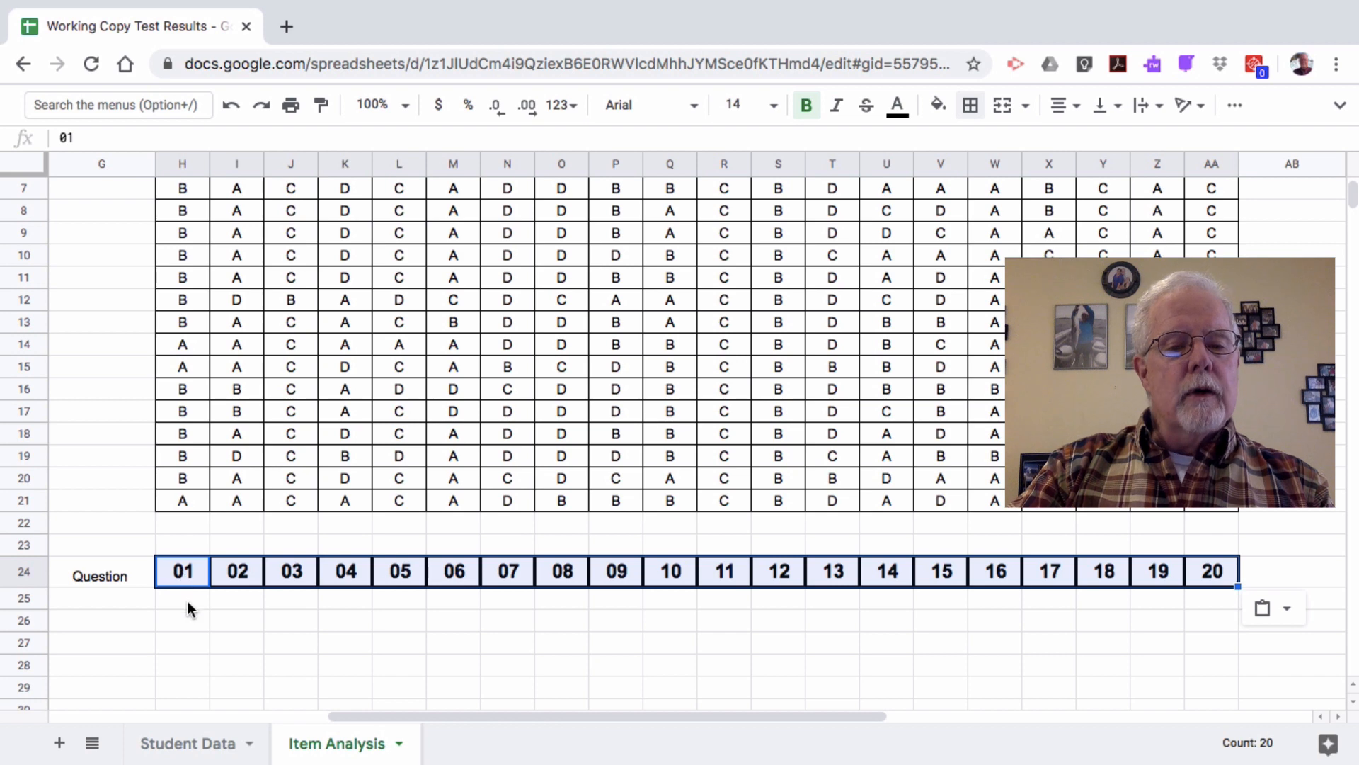
Enter the answer key B A C D C A D D B B C B D A D A C C A C in H25:AA25
left_click(188, 602)
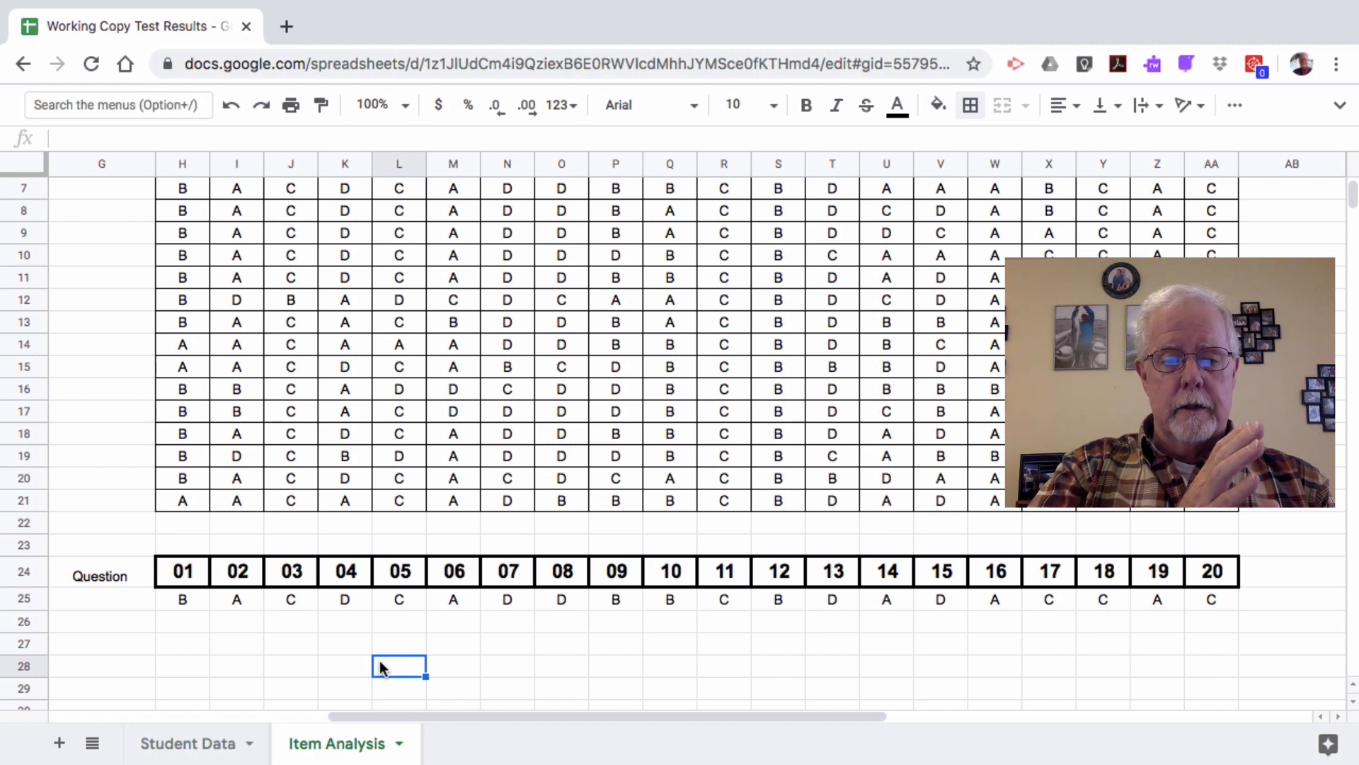
left_click(183, 574)
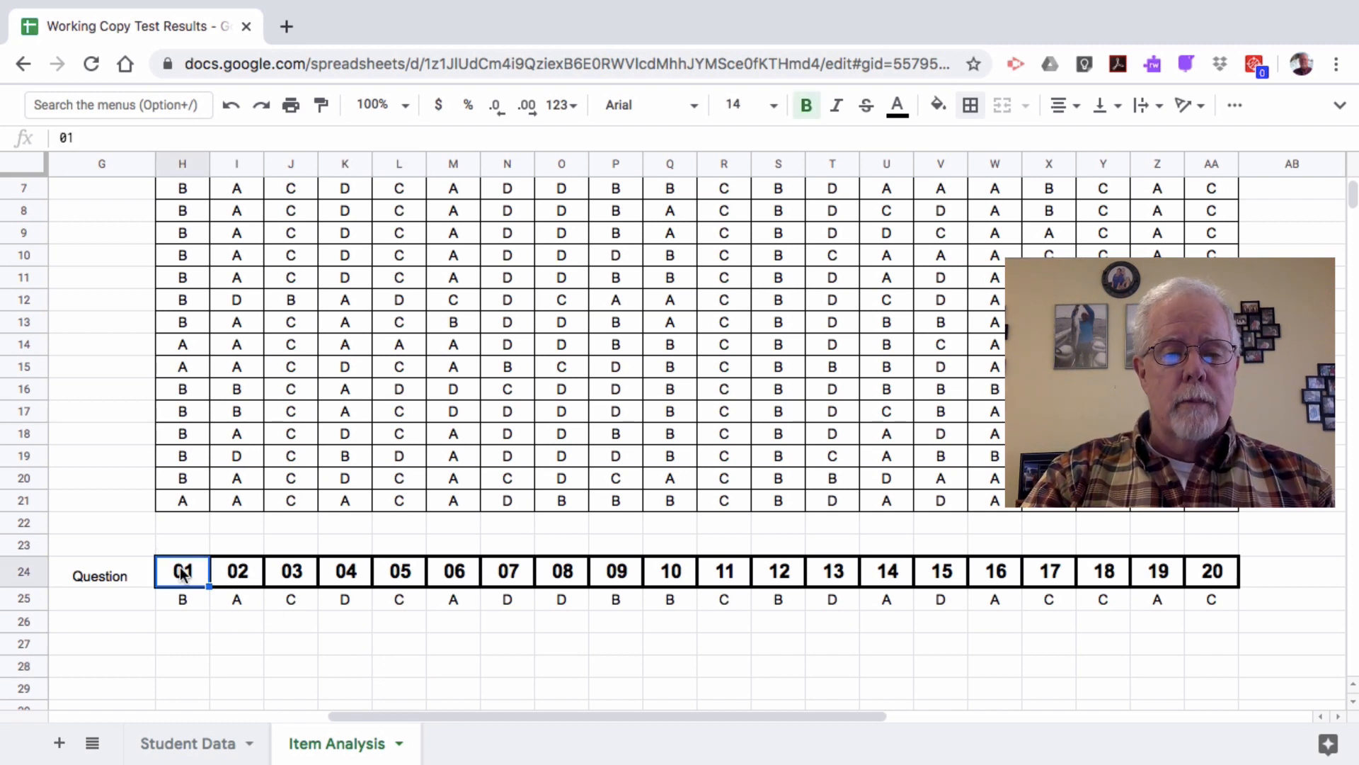
left_click(190, 601)
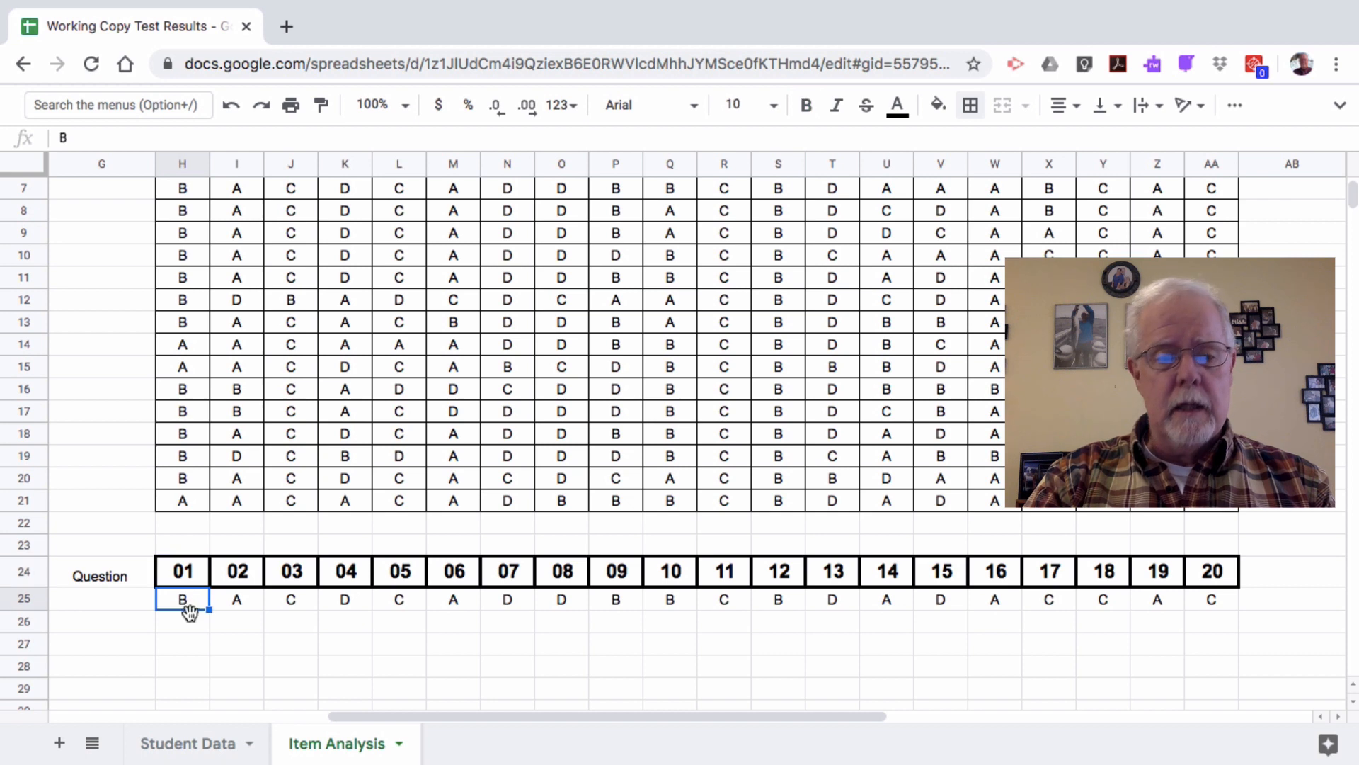
Count the correct answers to question 01 in H26 with COUNTIF, using range H2:H21 and criterion H25
left_click(191, 623)
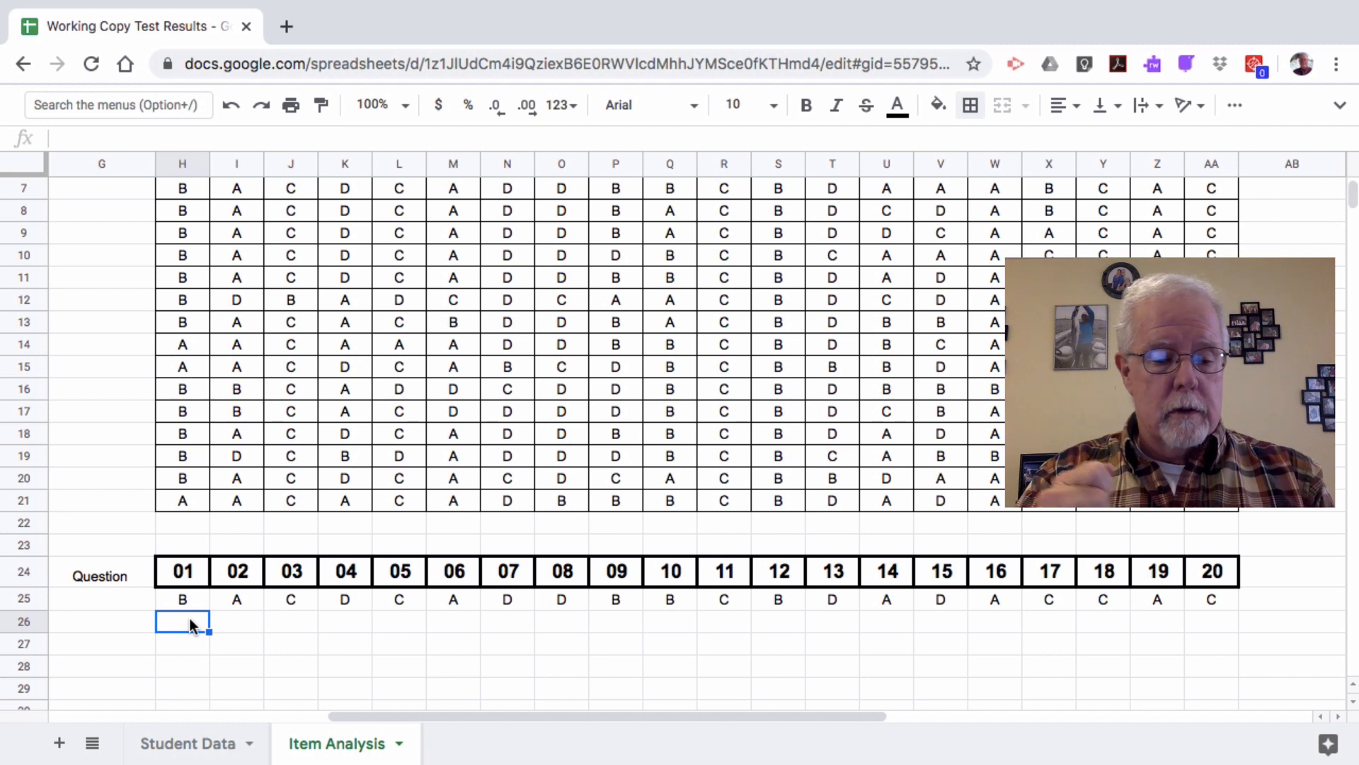
type("=C")
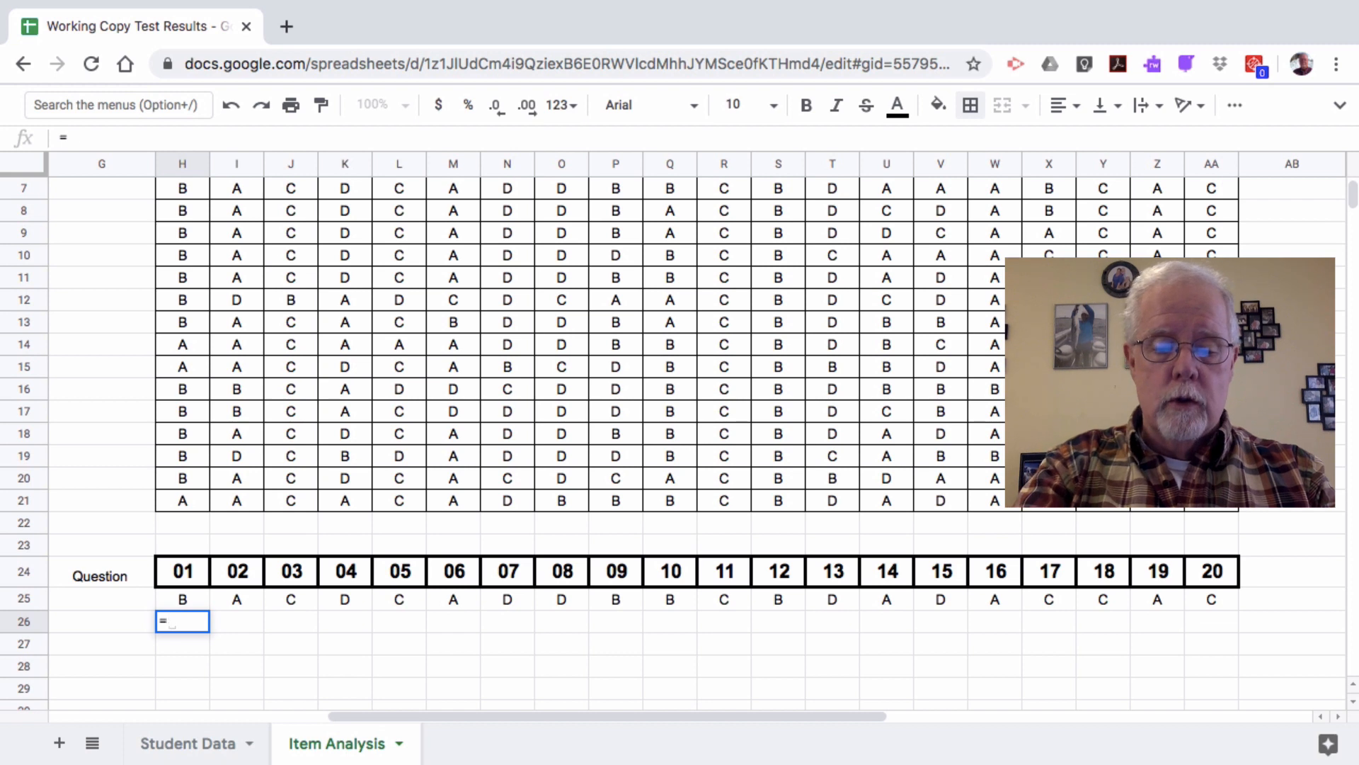
type("ountif")
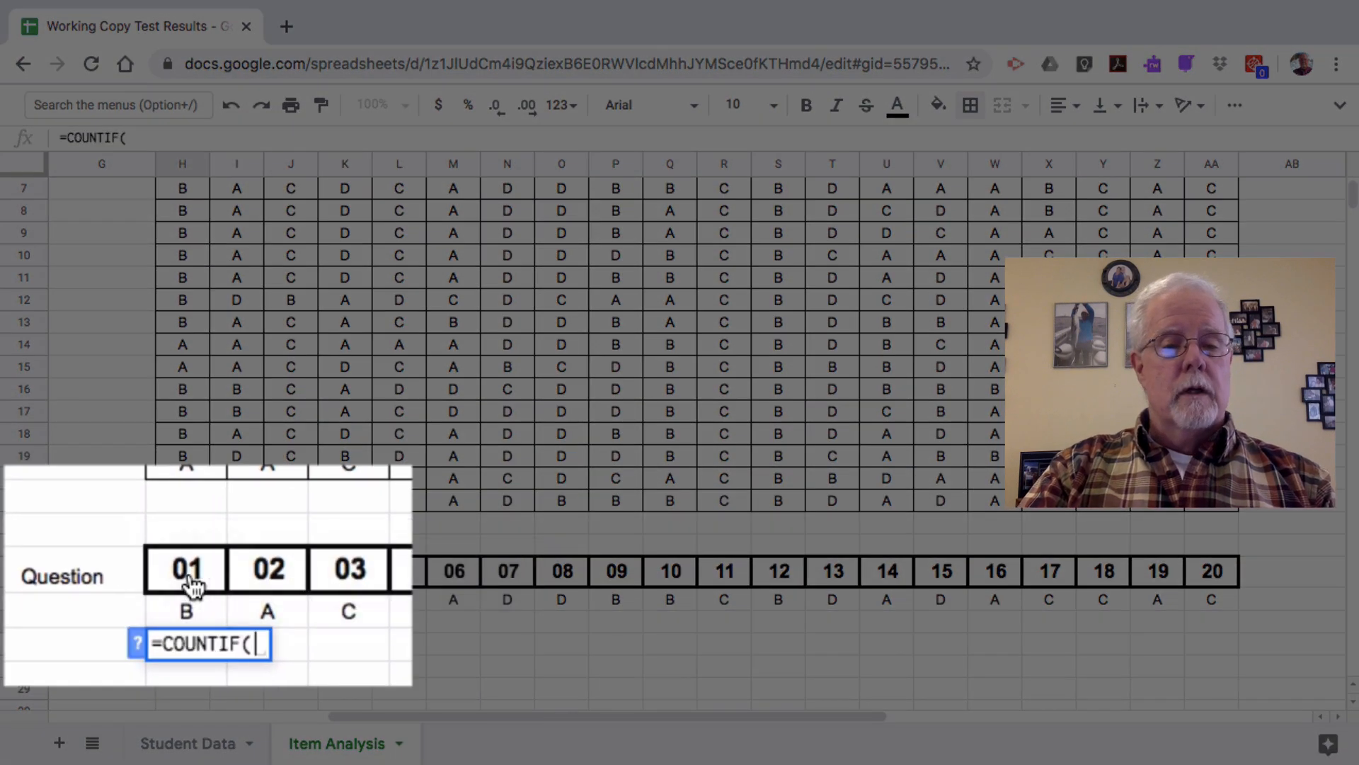
left_click(187, 575)
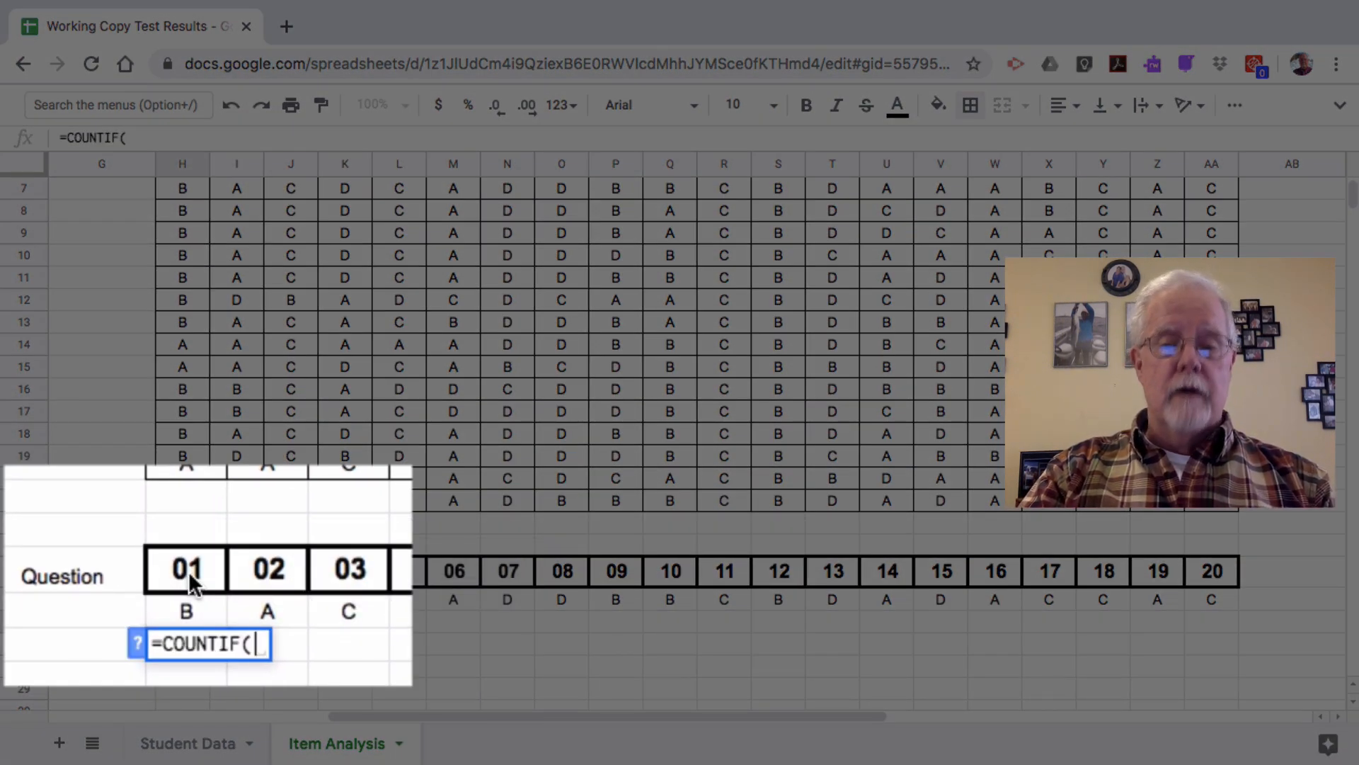
left_click_drag(185, 462, 186, 154)
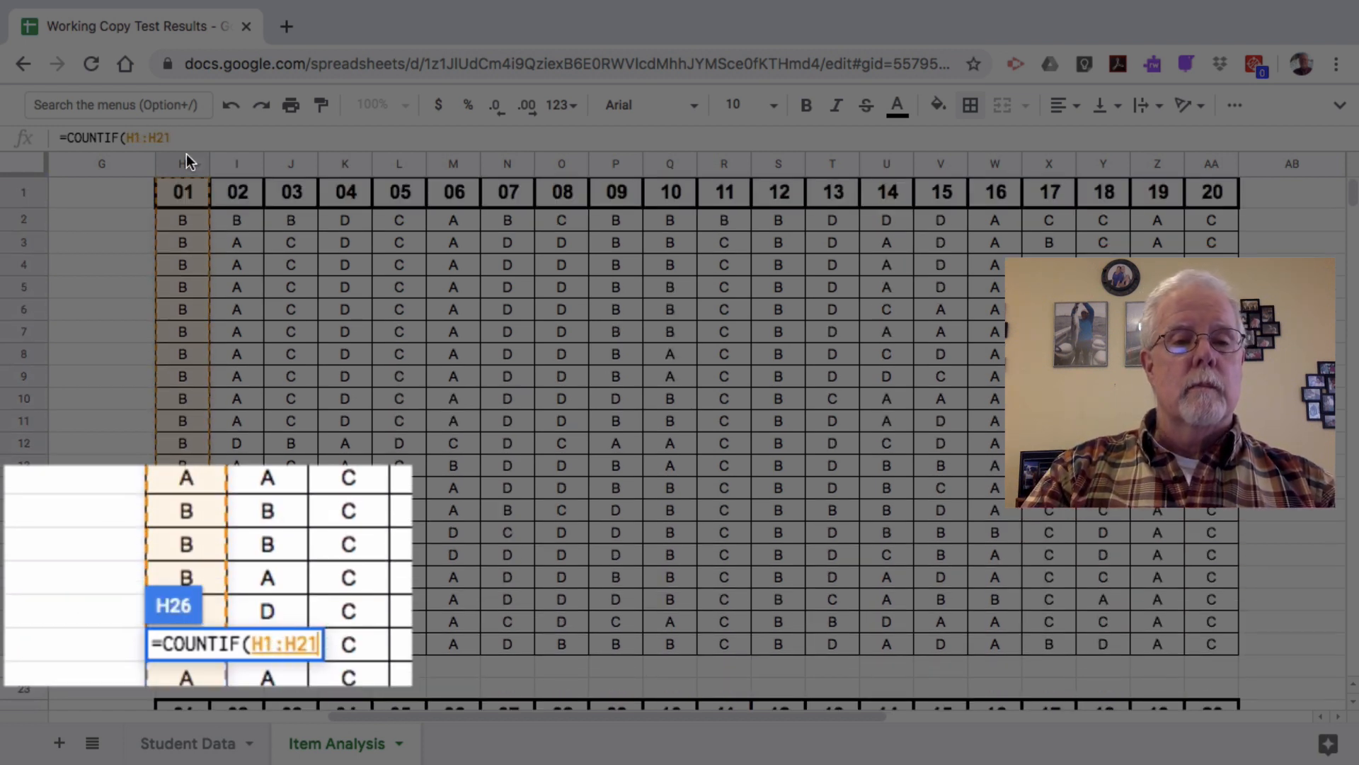
left_click_drag(188, 208, 189, 215)
type(",")
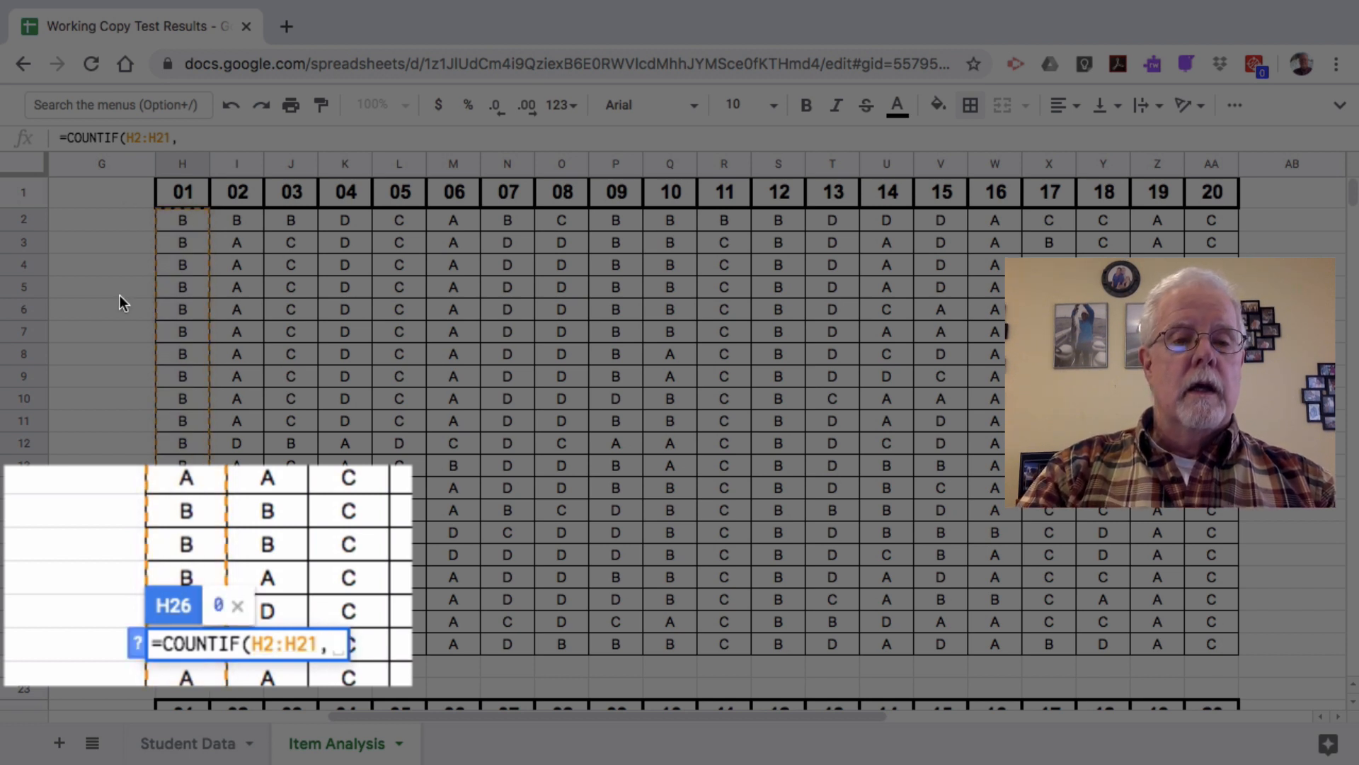
scroll(120, 295, "down", 1)
scroll(121, 295, "down", 1)
scroll(120, 295, "down", 1)
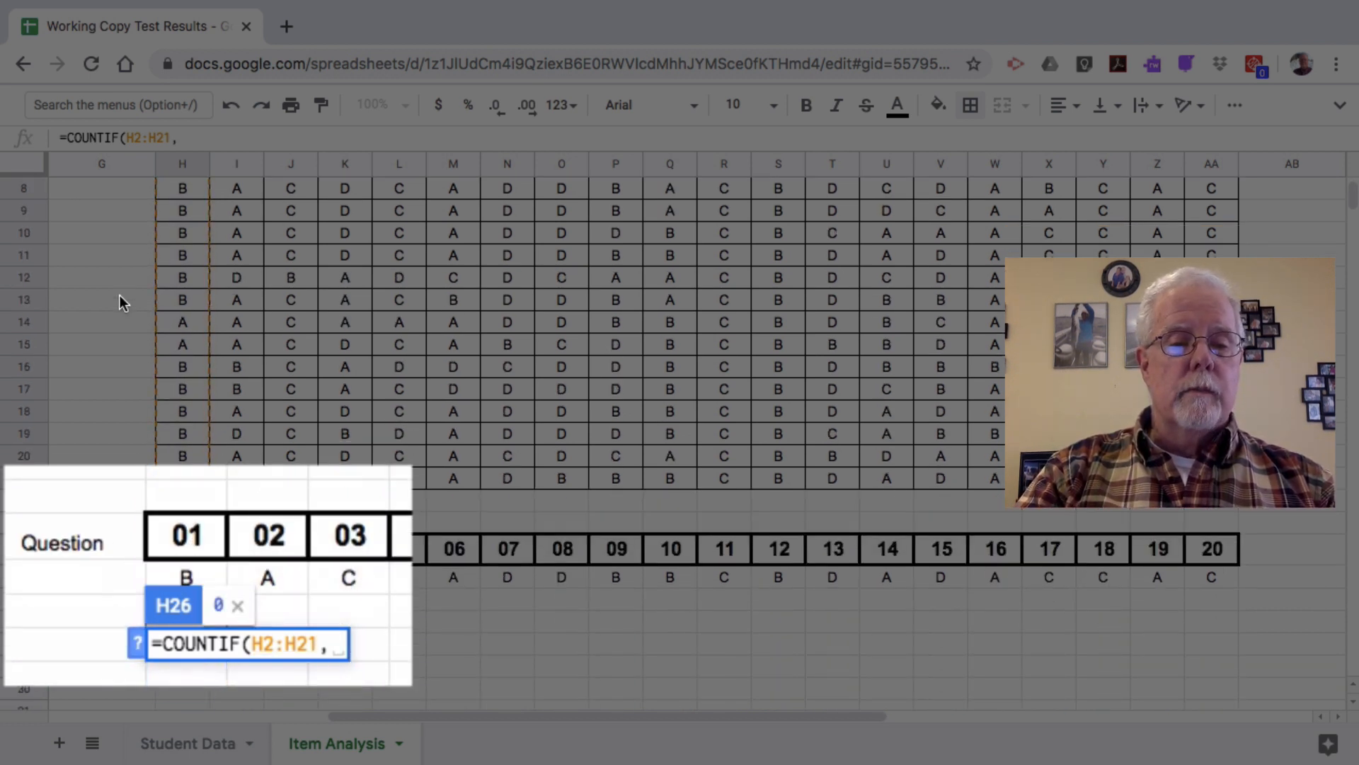
scroll(121, 295, "down", 1)
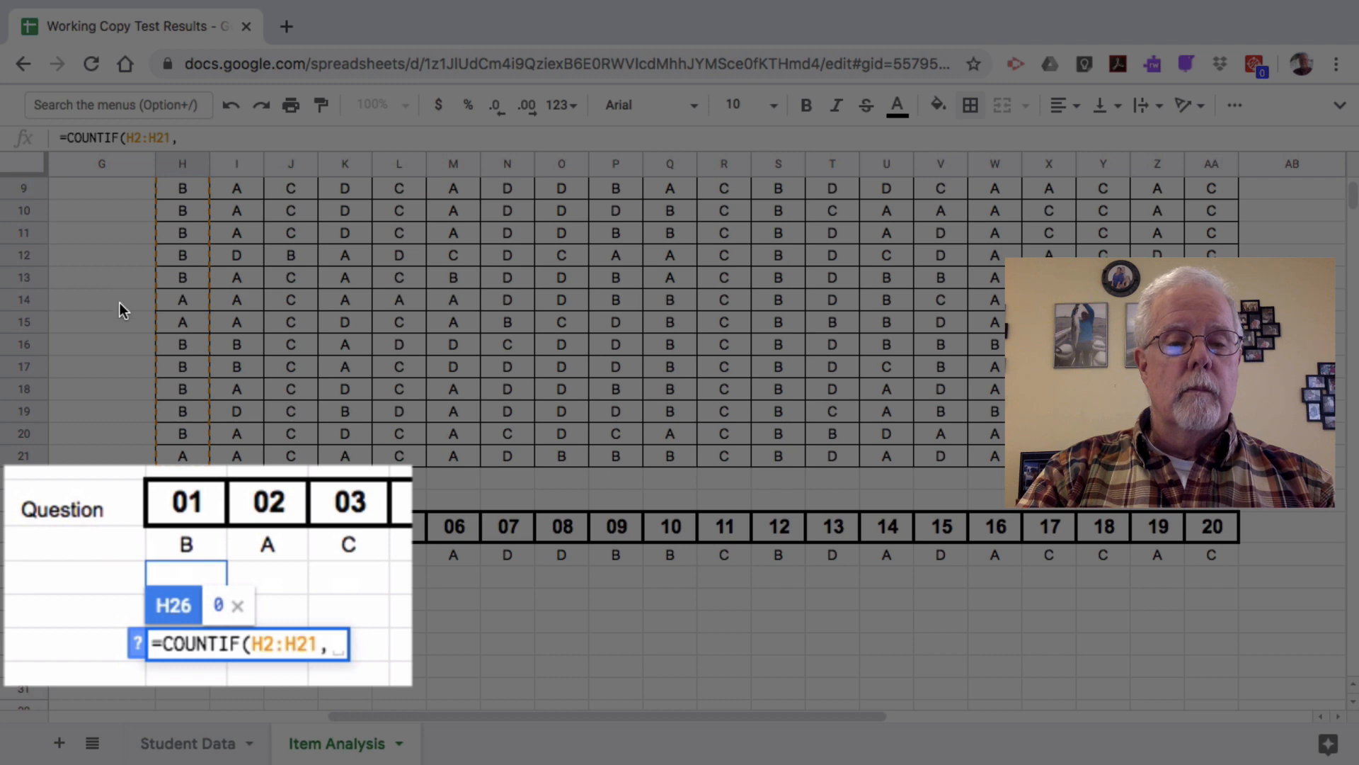
left_click(188, 536)
key("Return")
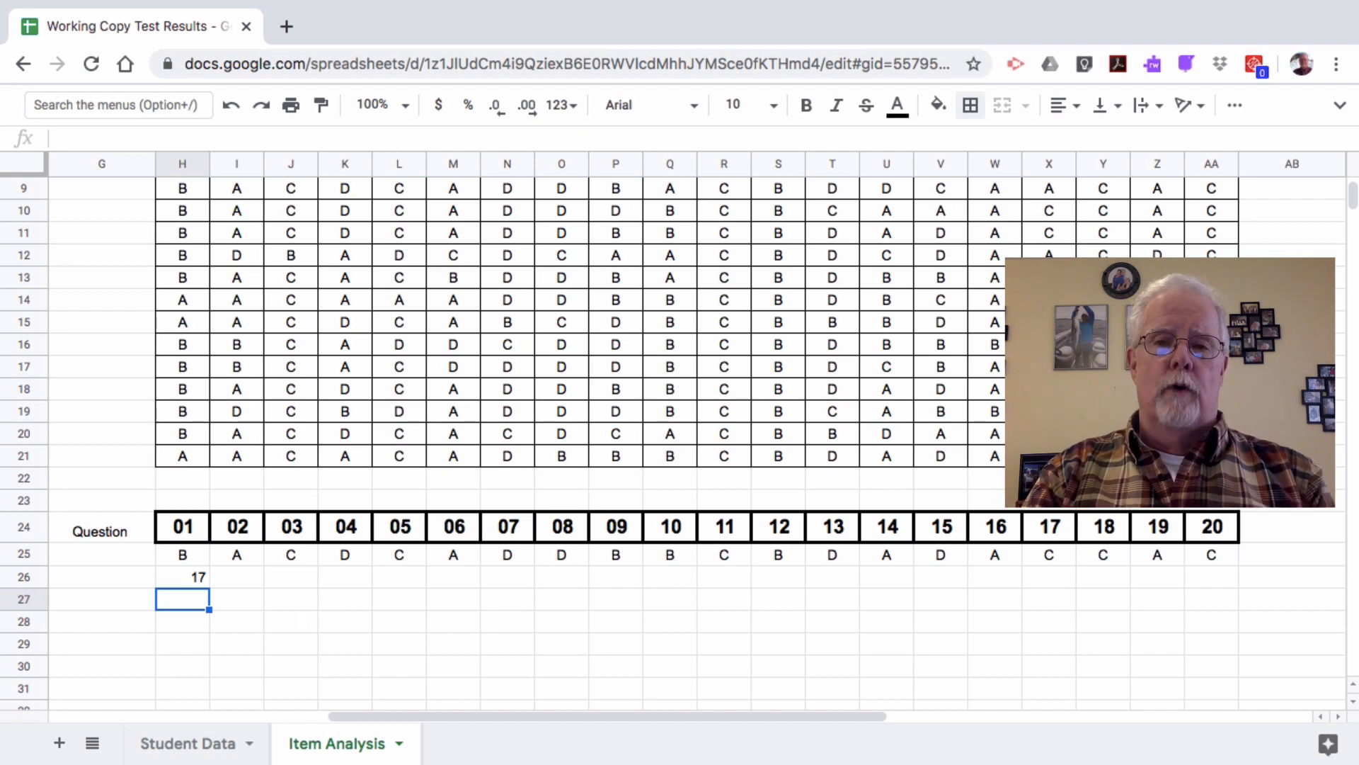
scroll(58, 564, "left", 5)
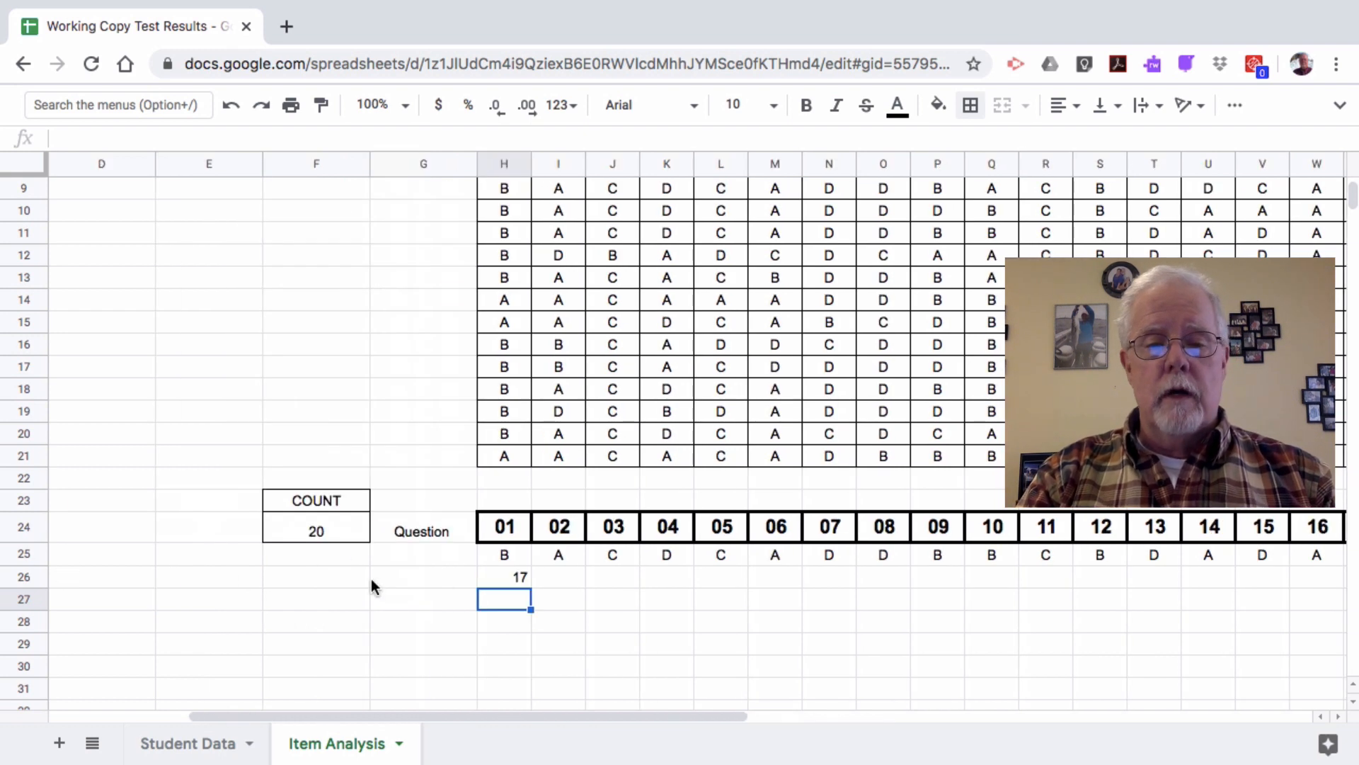
Divide the COUNTIF formula for question 01 in H26 by the total response count in F24
left_click(511, 576)
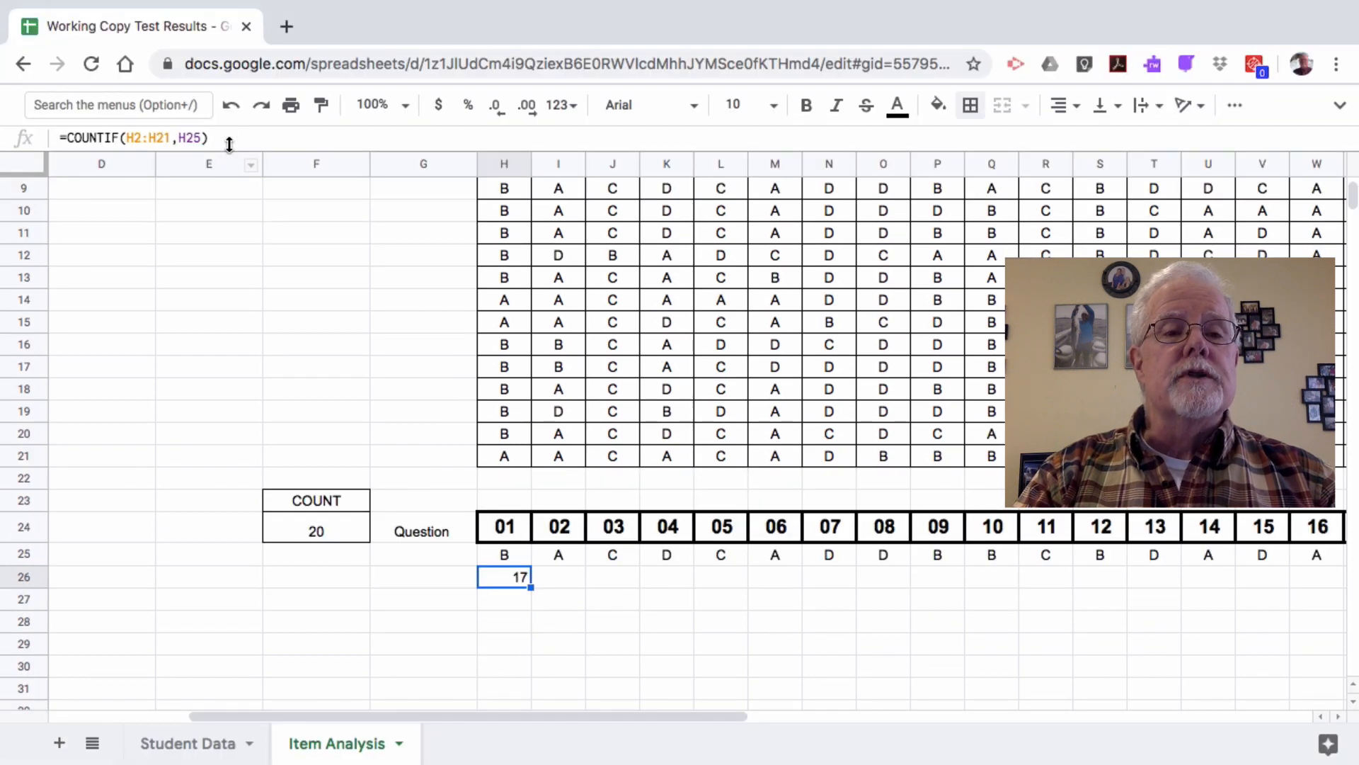
left_click(228, 138)
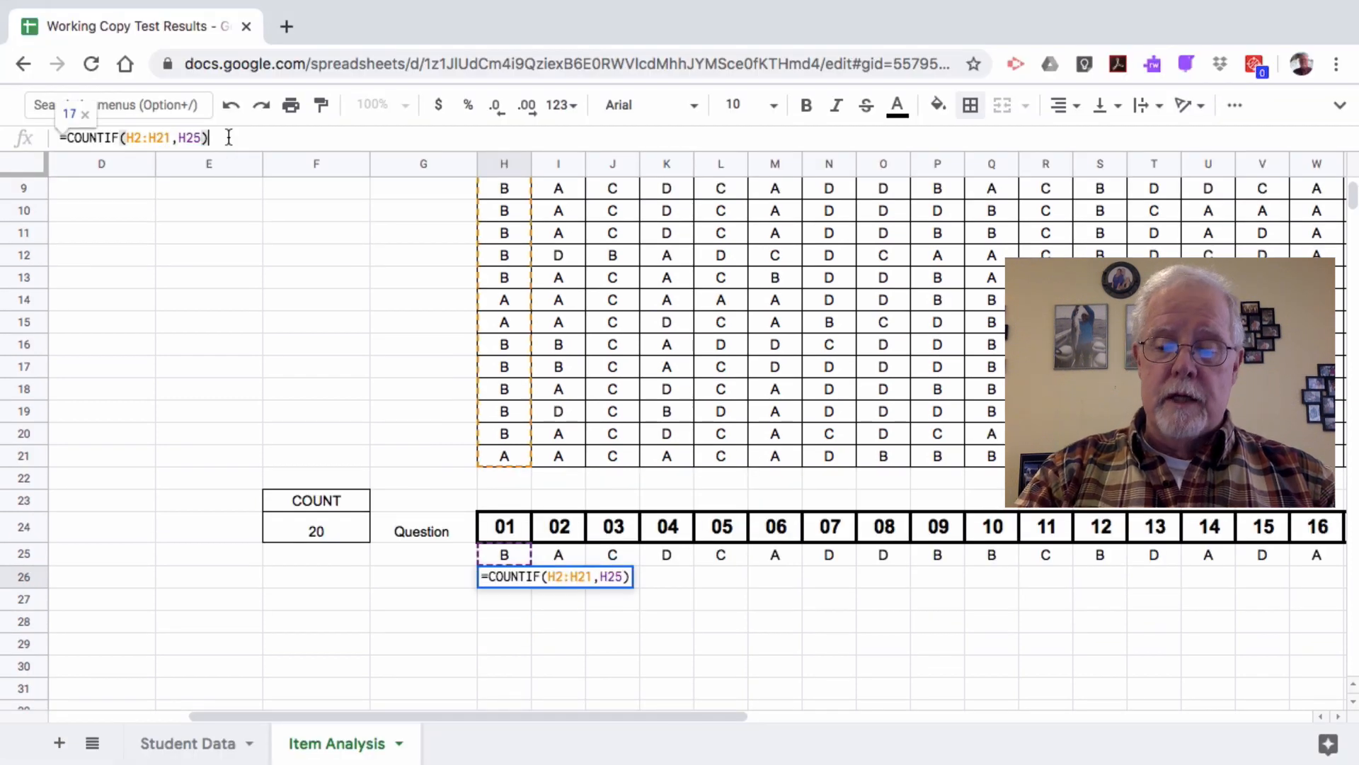
type("/")
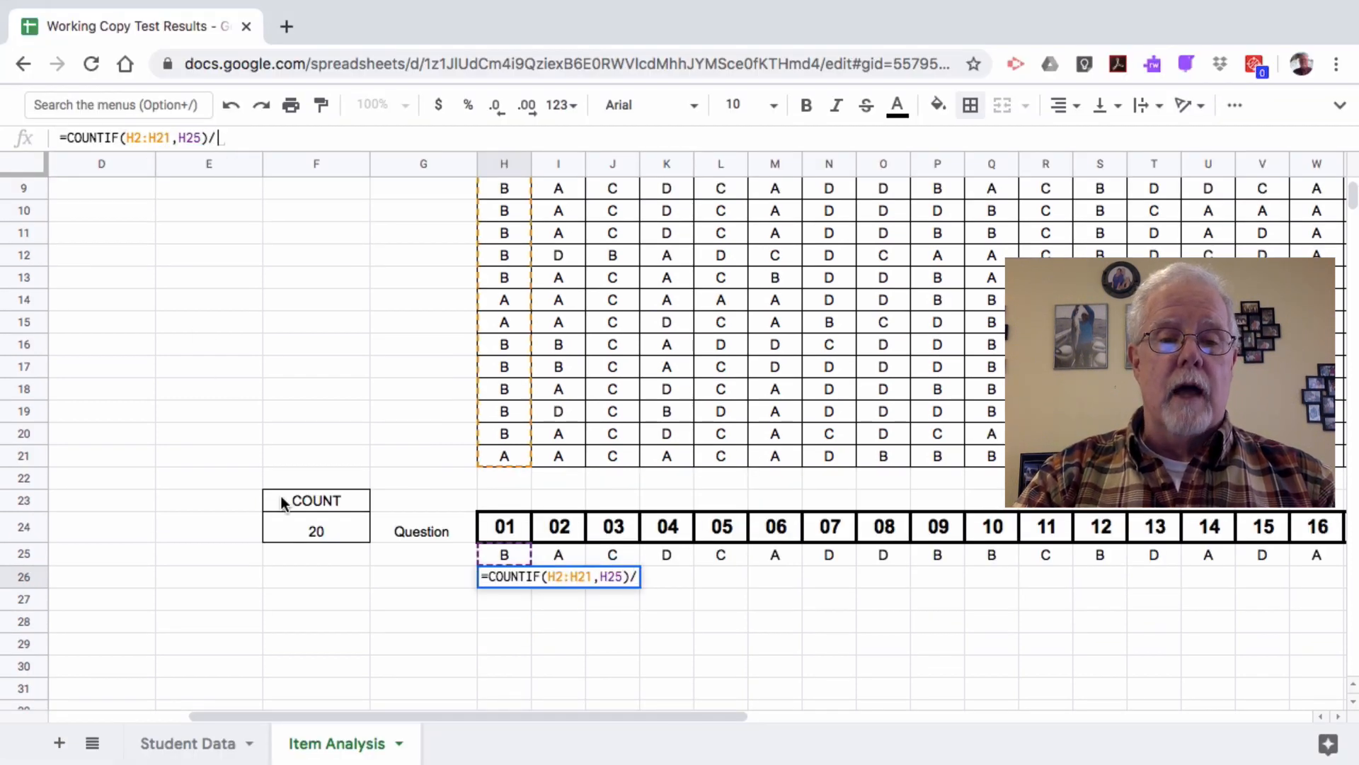
left_click(316, 530)
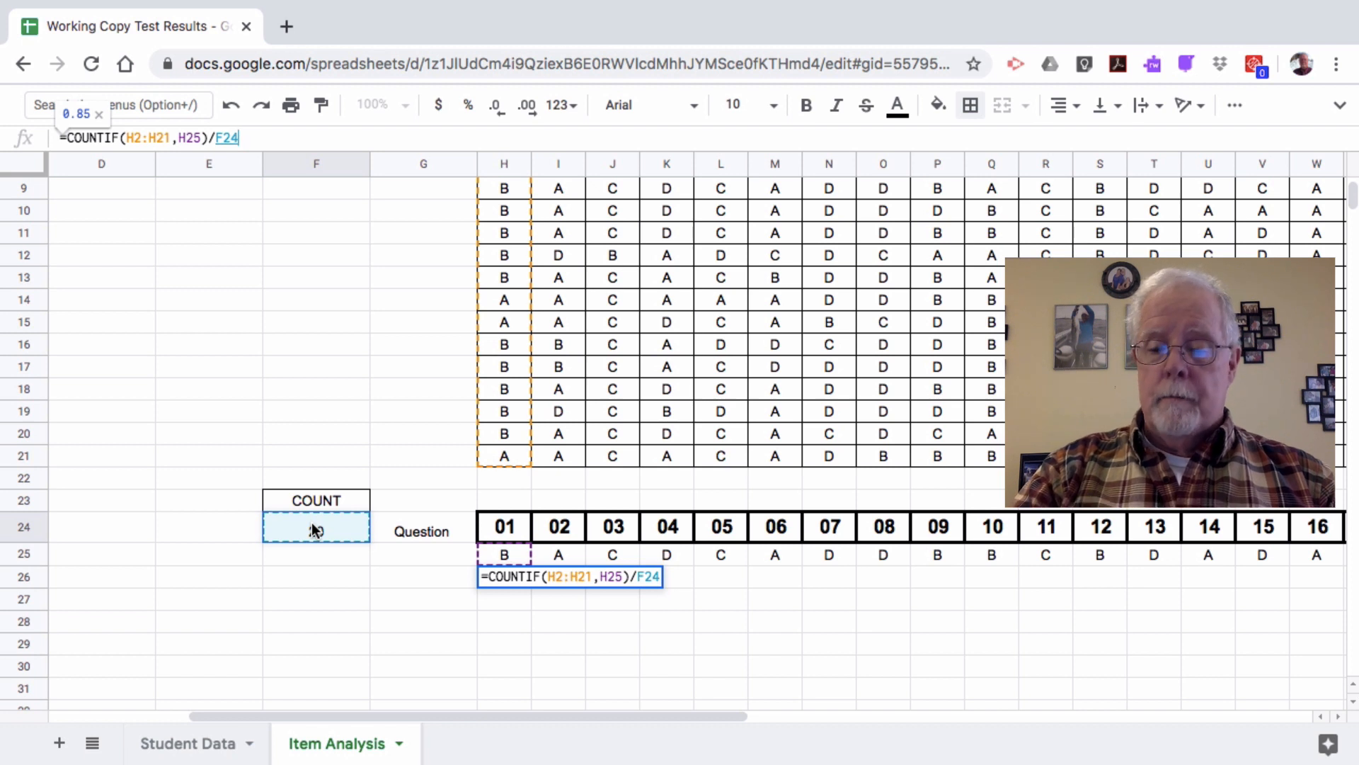
key("Return")
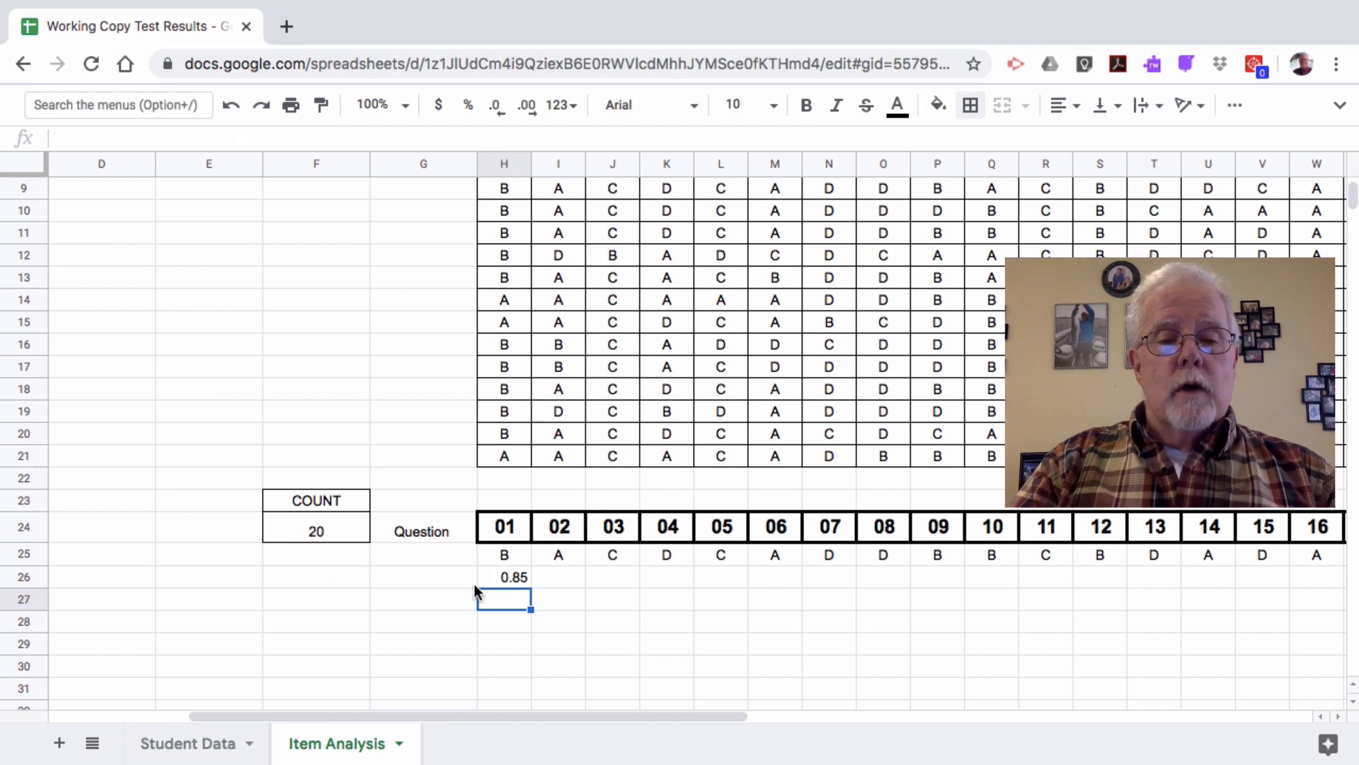
Try to fill the H26 formula into I26 for question 02 and undo the fill
left_click(516, 579)
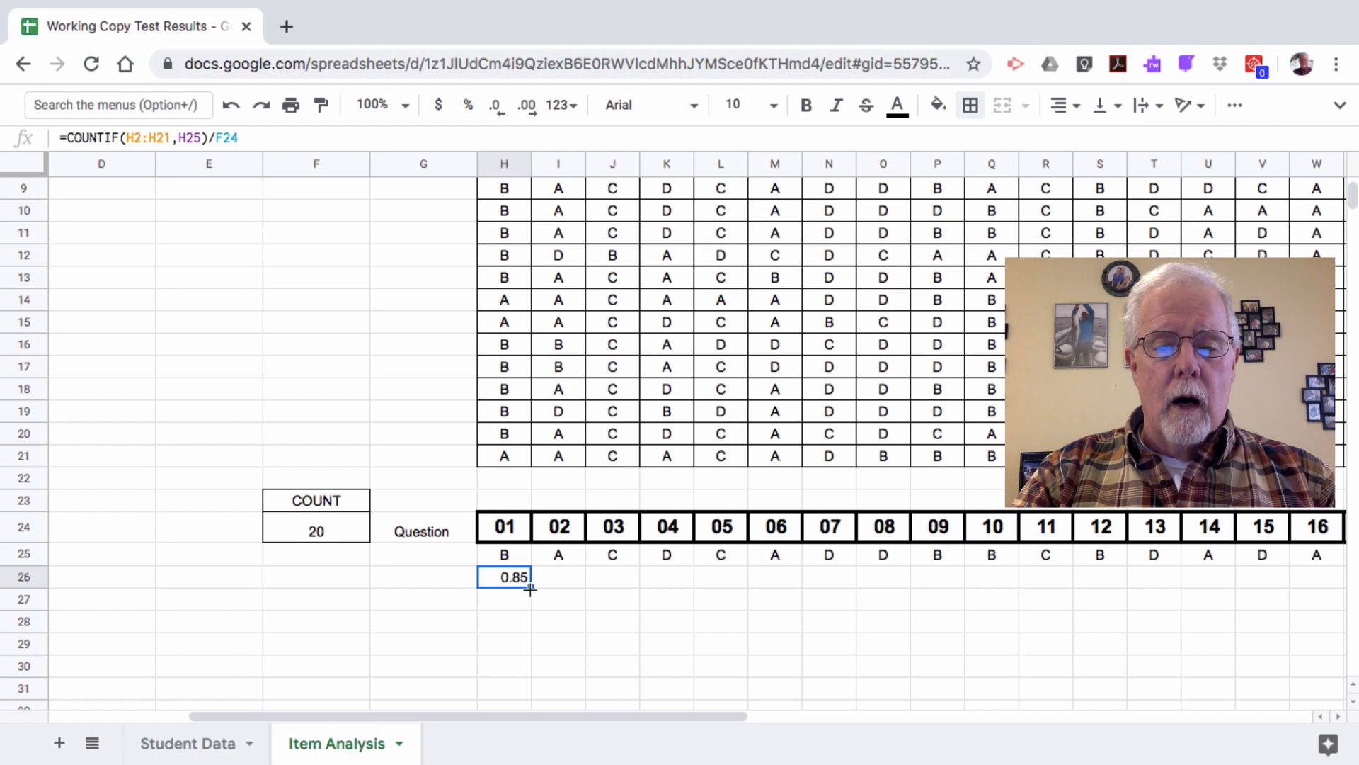
left_click_drag(530, 587, 561, 588)
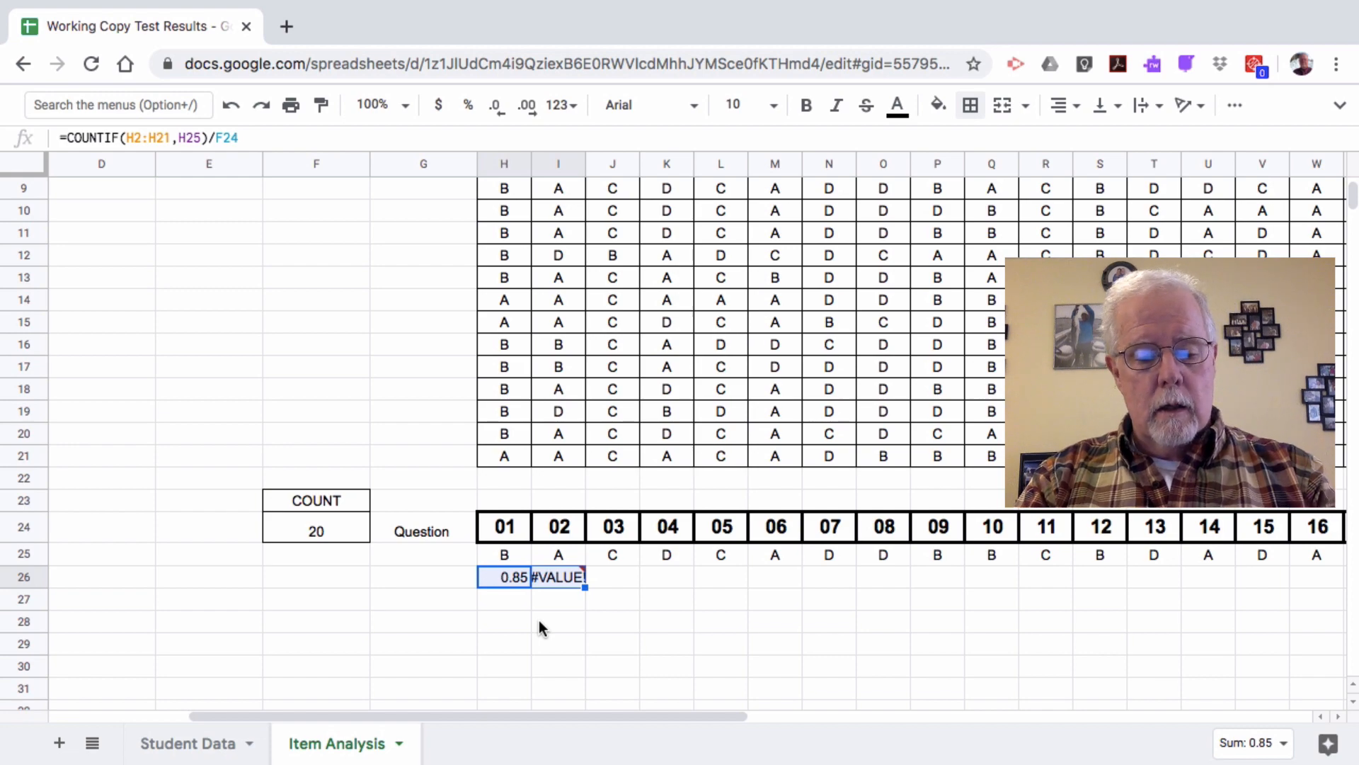
key("super+z")
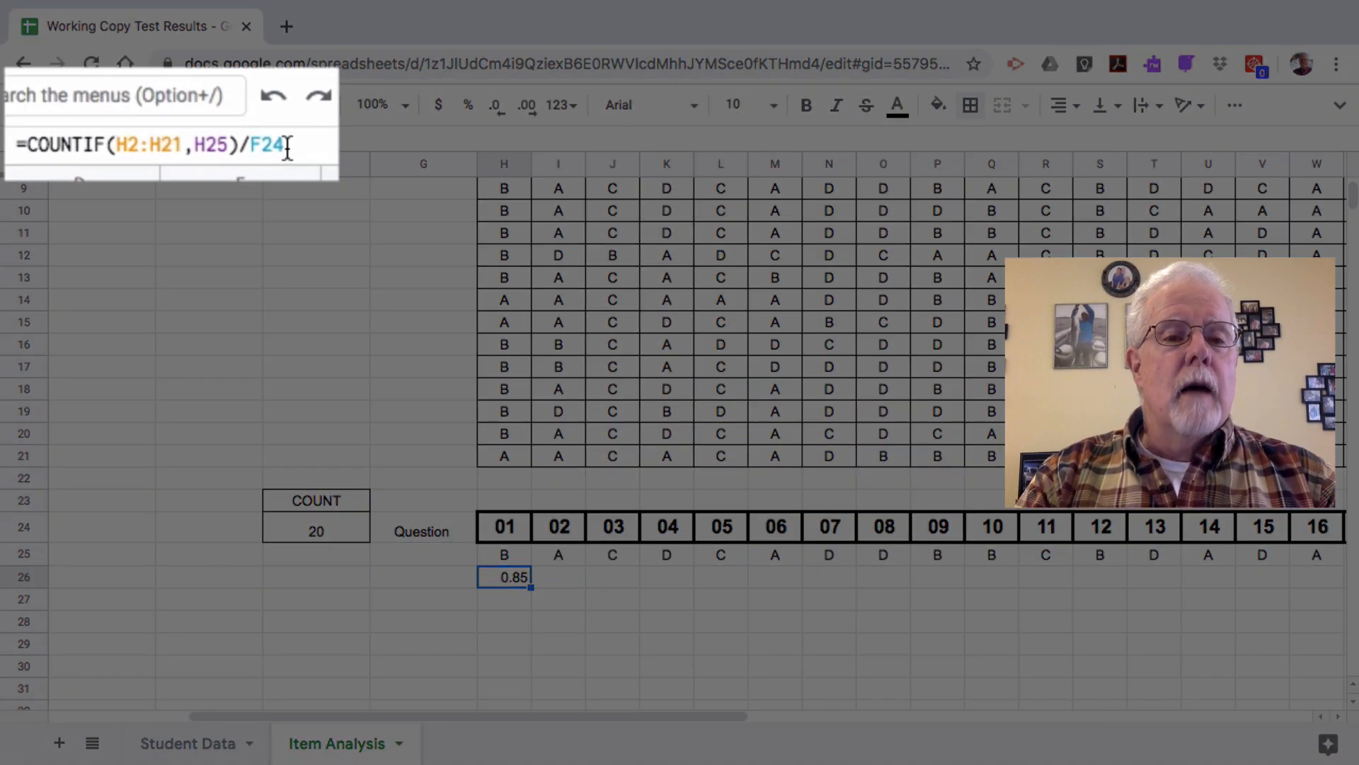
Make the divisor reference in the H26 formula absolute as $F$24
left_click_drag(287, 148, 250, 149)
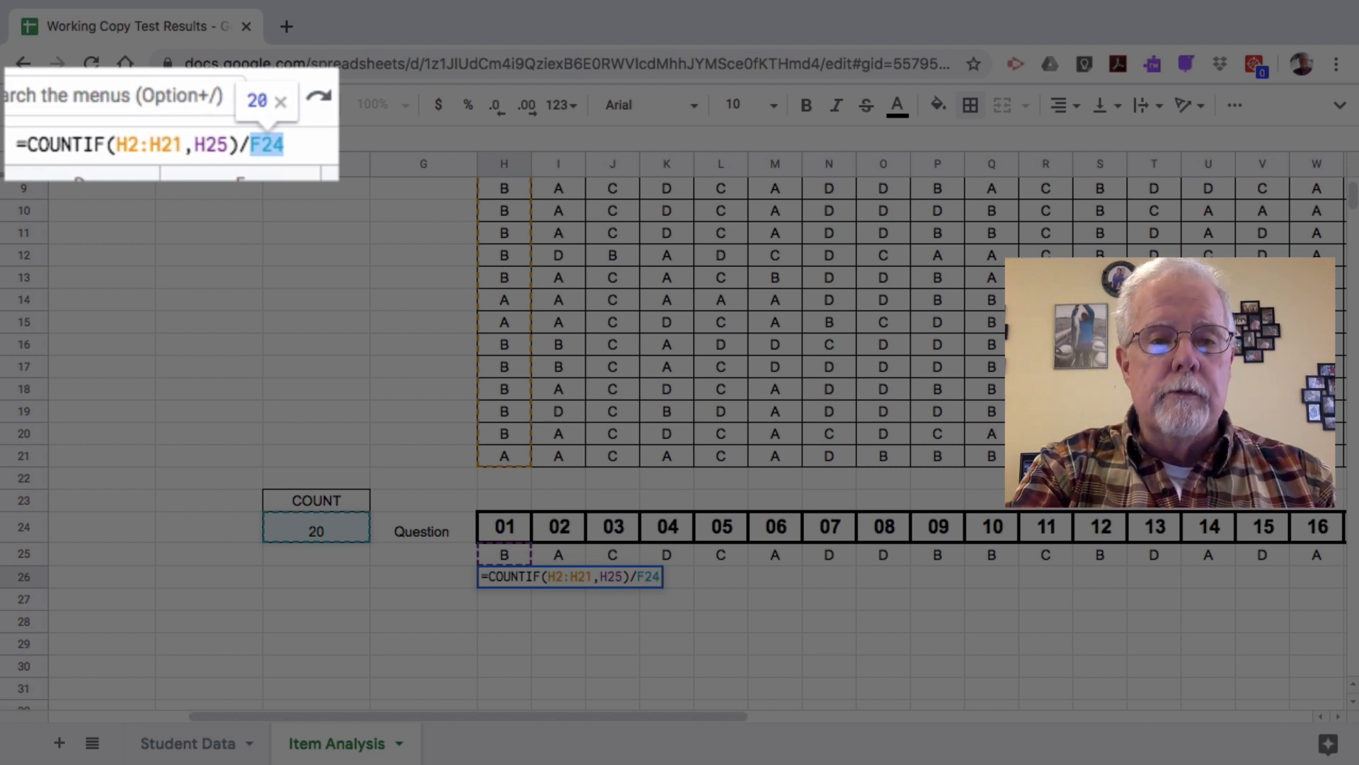
key("F4")
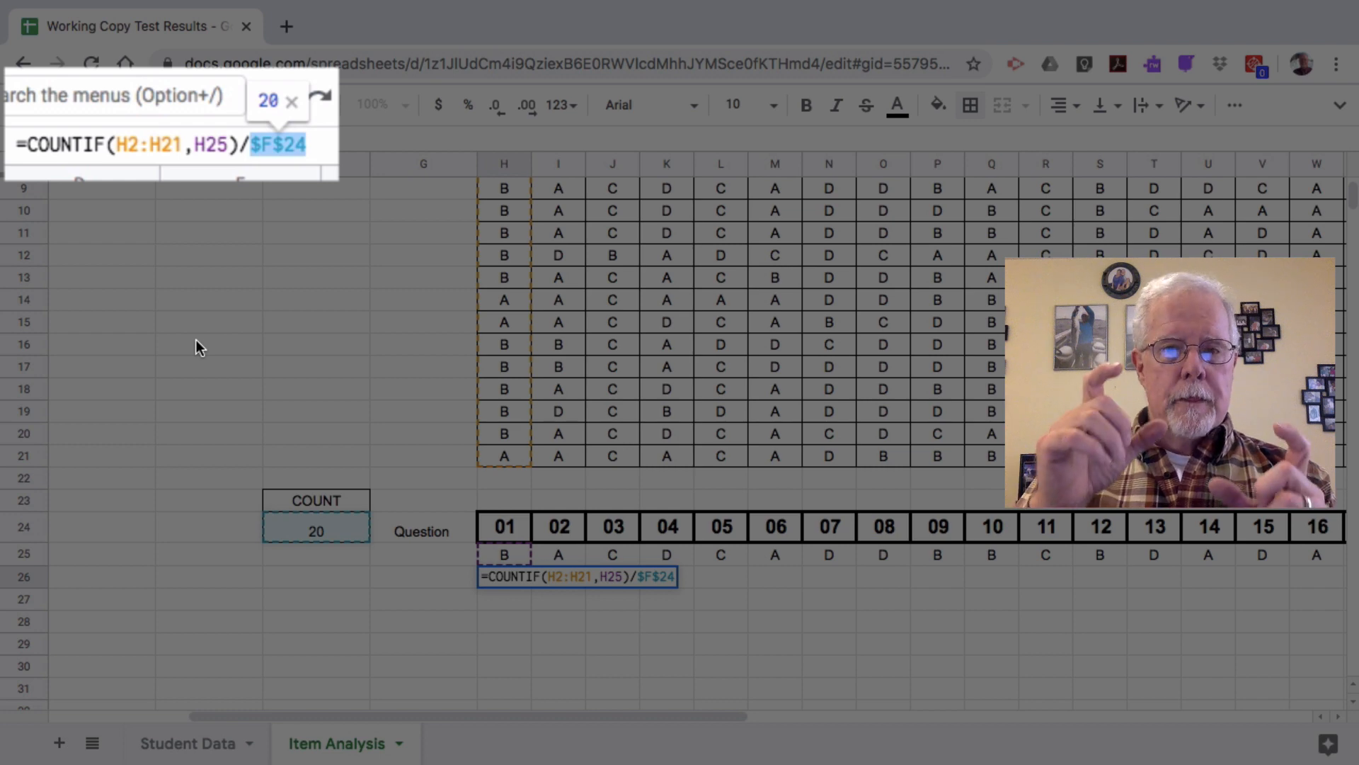
key("Return")
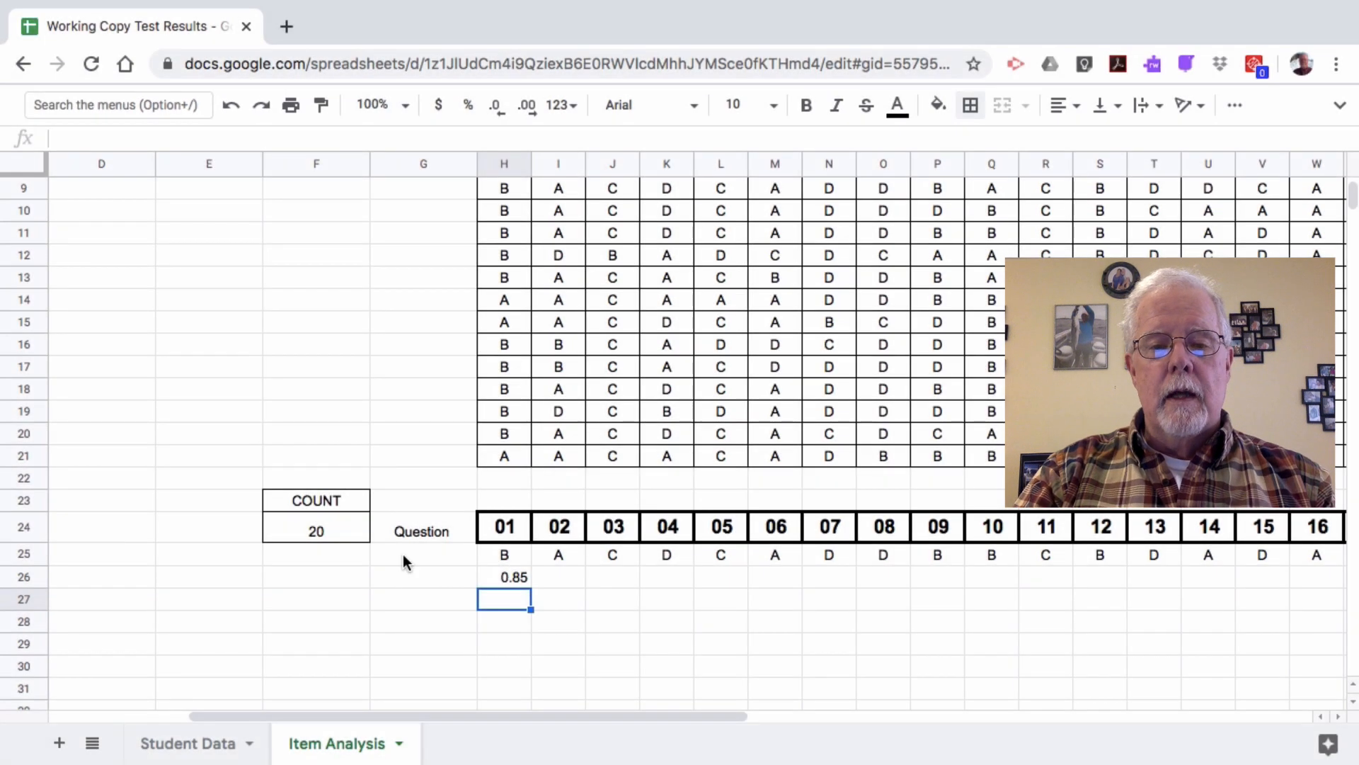
Fill the H26 formula across row 26 to AA26 for all 20 questions and format the results with two decimal places
left_click(516, 576)
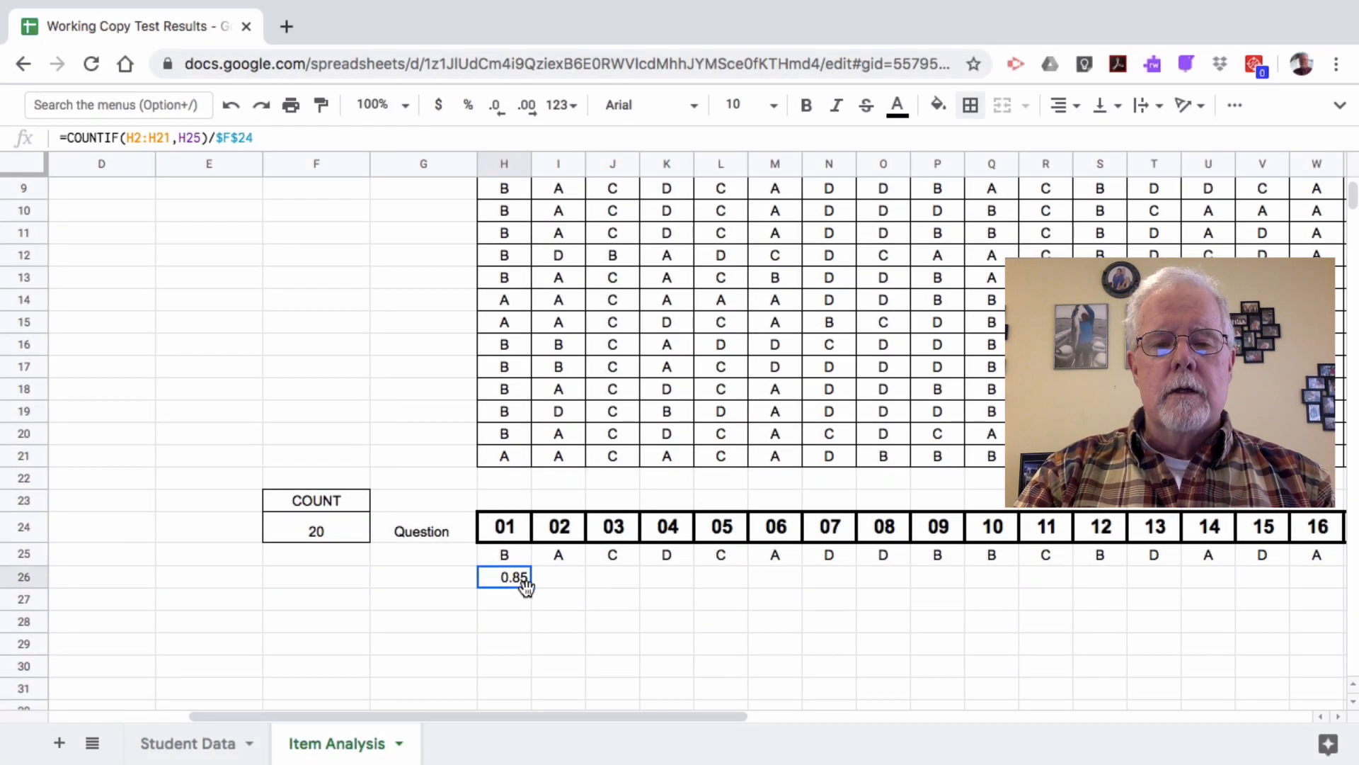
left_click_drag(530, 588, 554, 588)
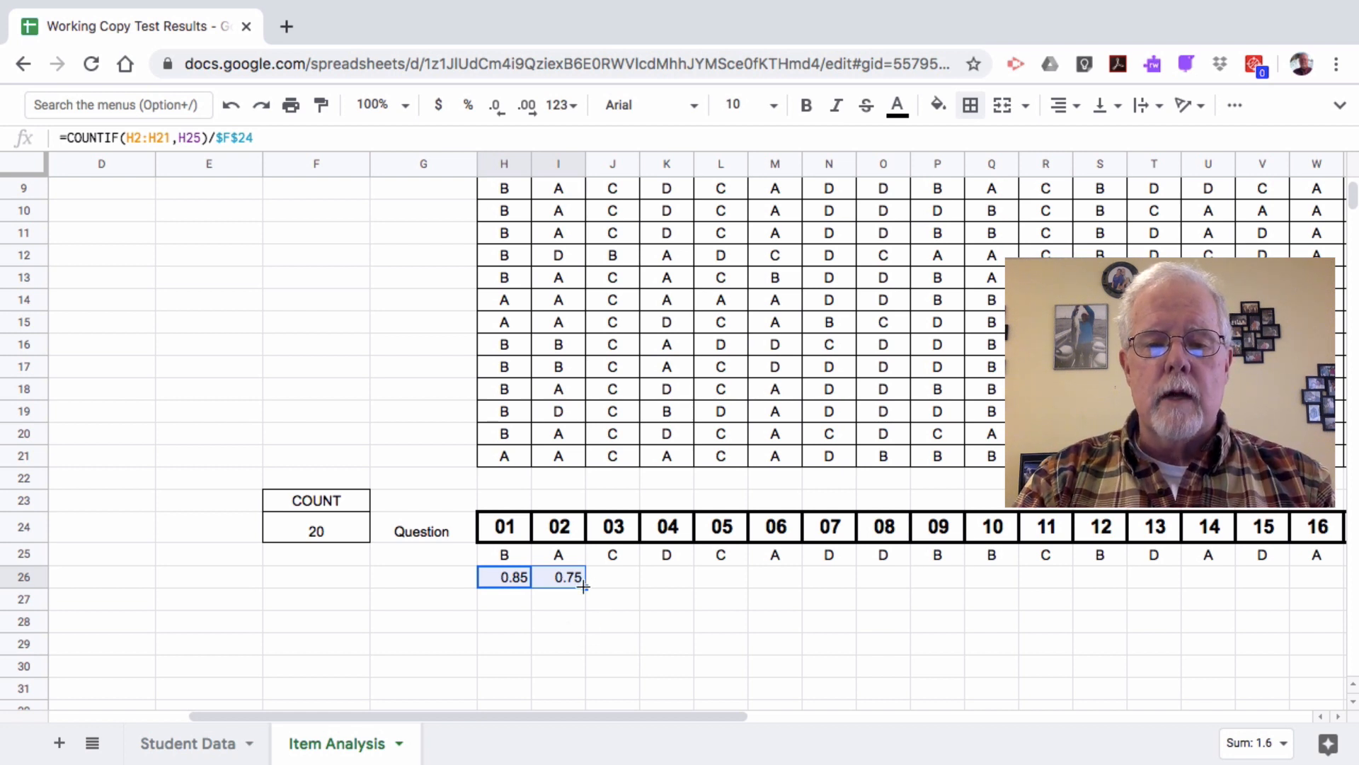
left_click_drag(585, 587, 1313, 587)
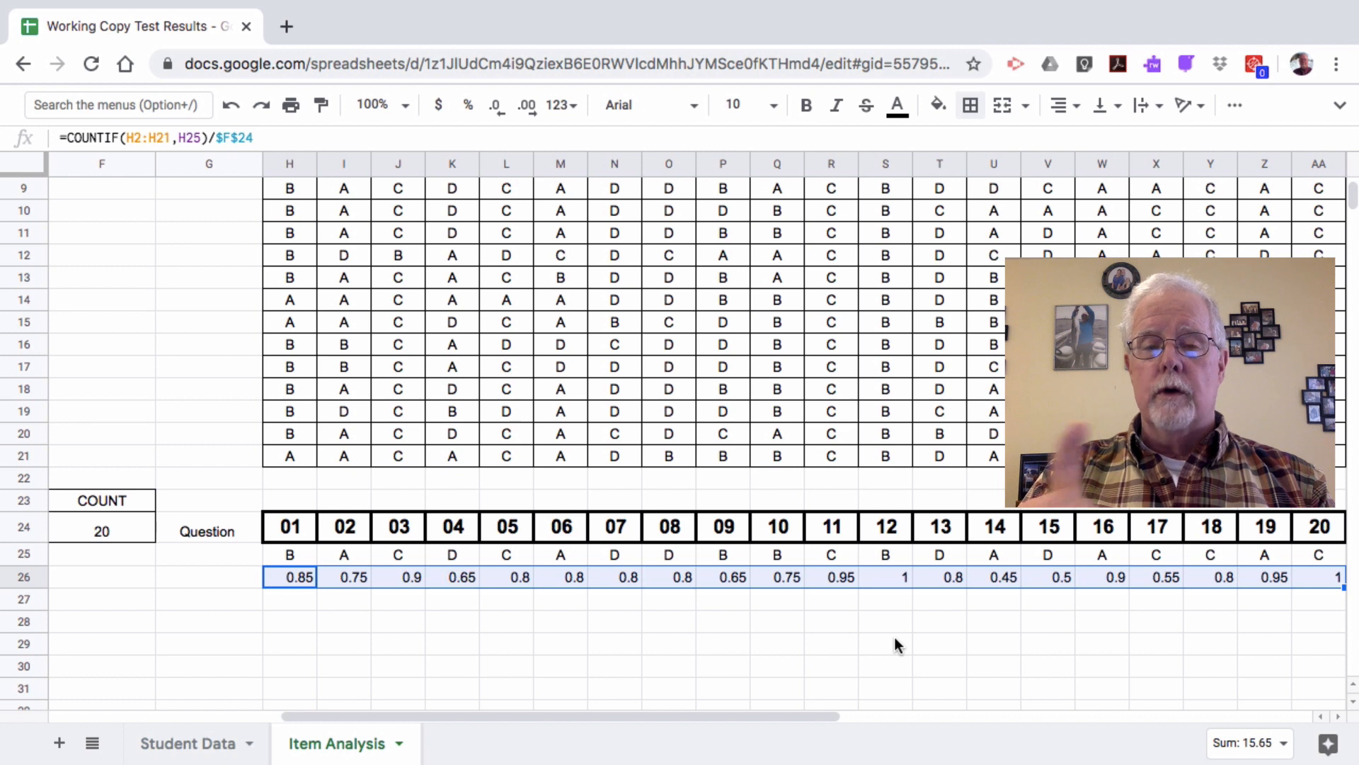
left_click(528, 108)
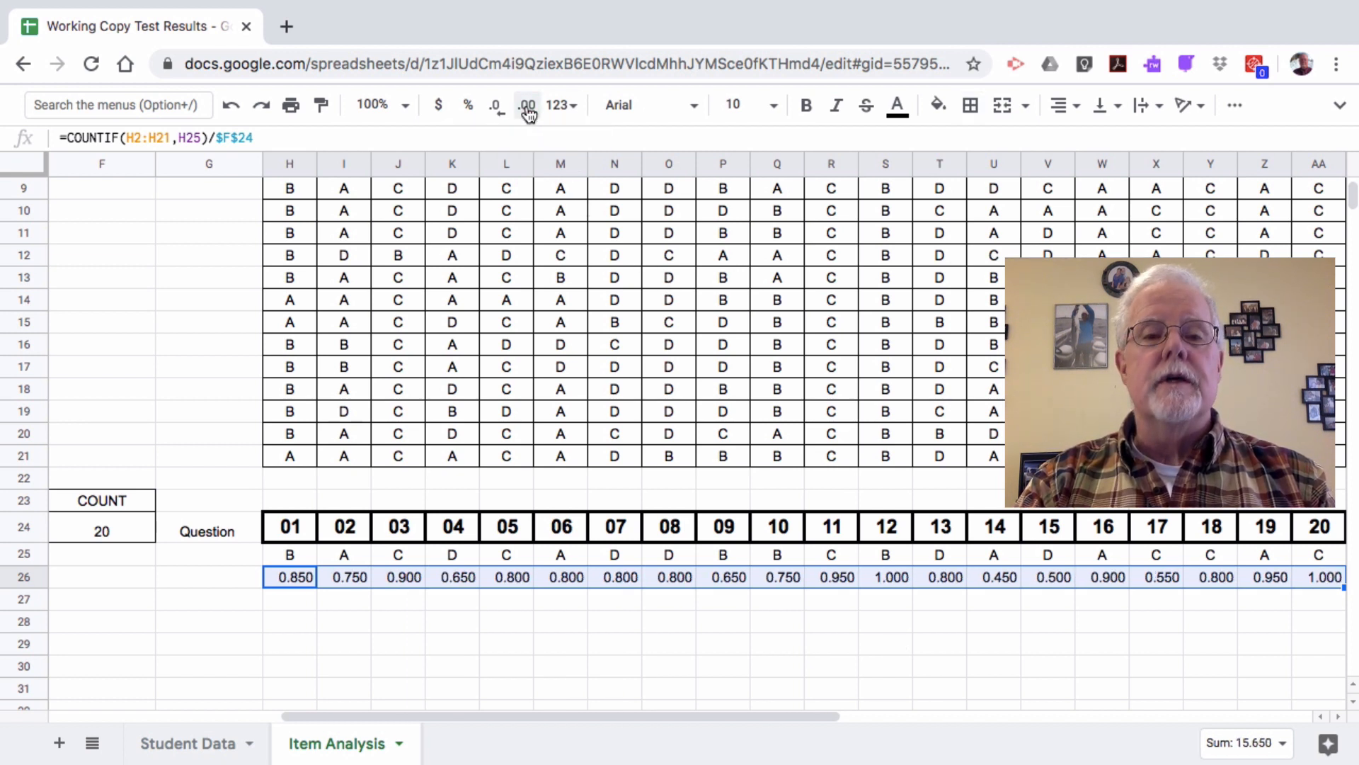
left_click(498, 107)
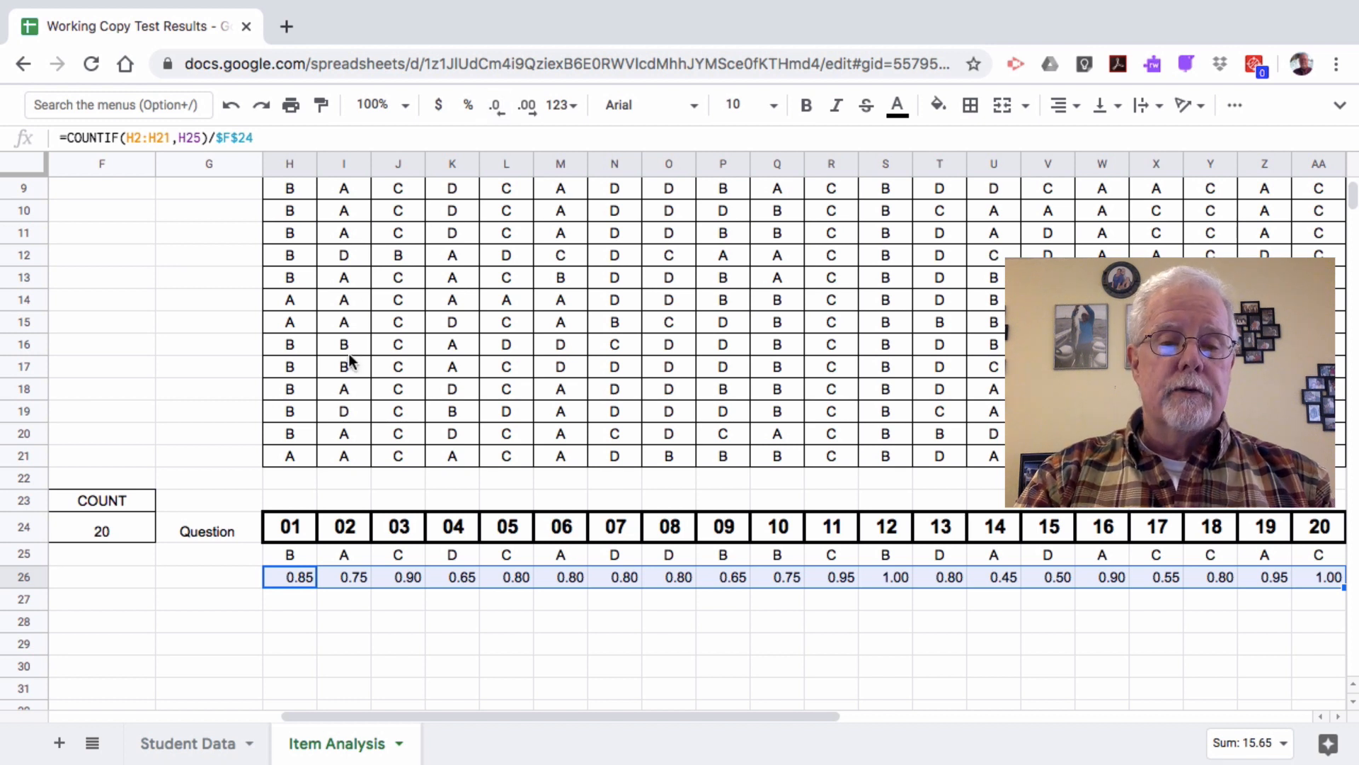
Apply all borders to the answer key and result cells H25:AA26 and center their contents horizontally
left_click(223, 560)
left_click_drag(290, 559, 1320, 581)
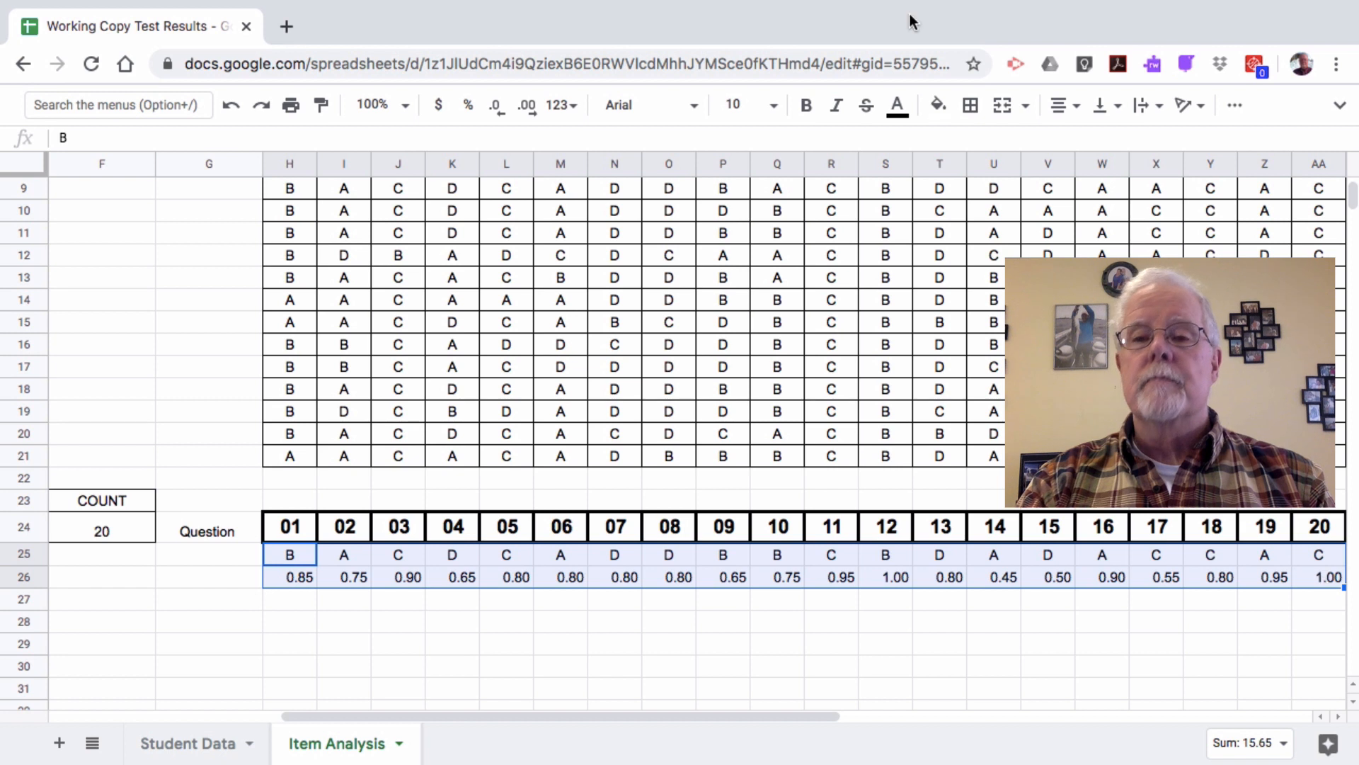
left_click(971, 106)
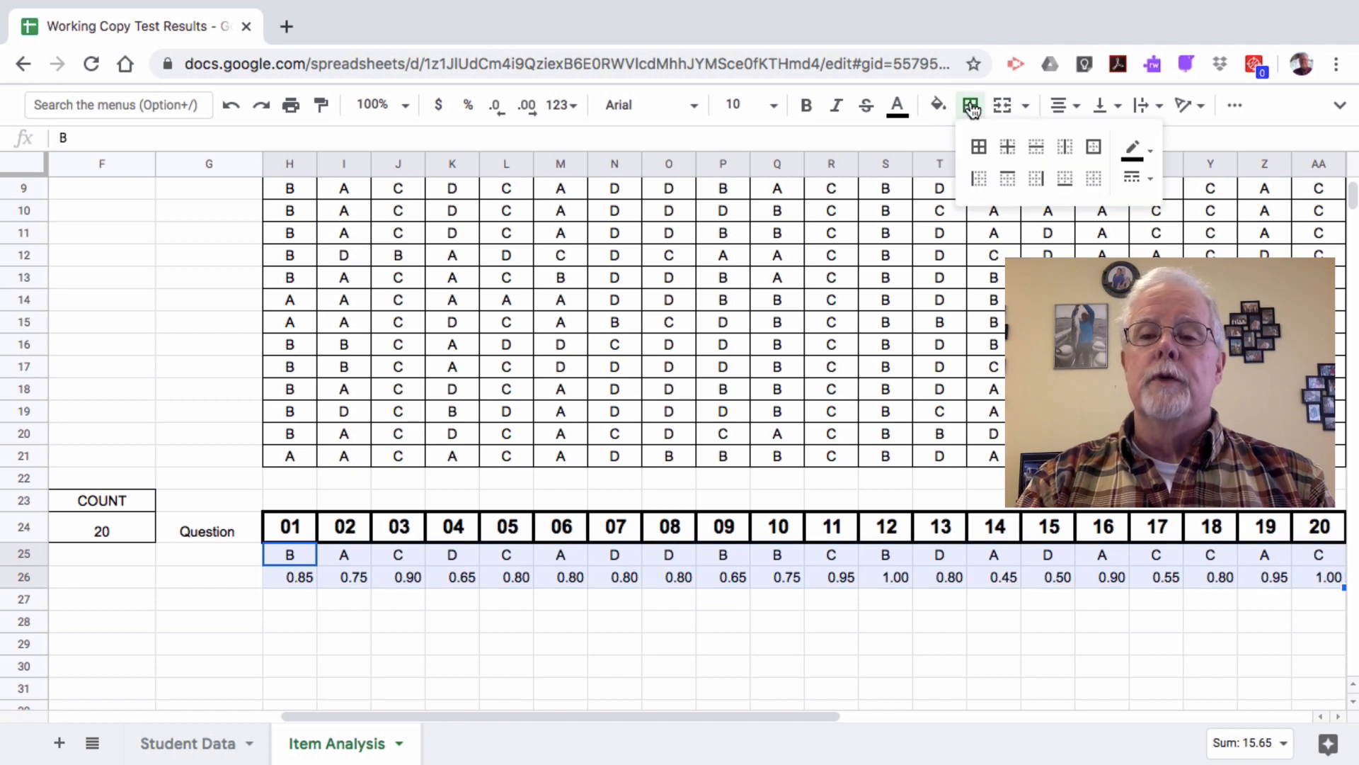
left_click(978, 147)
left_click(1075, 107)
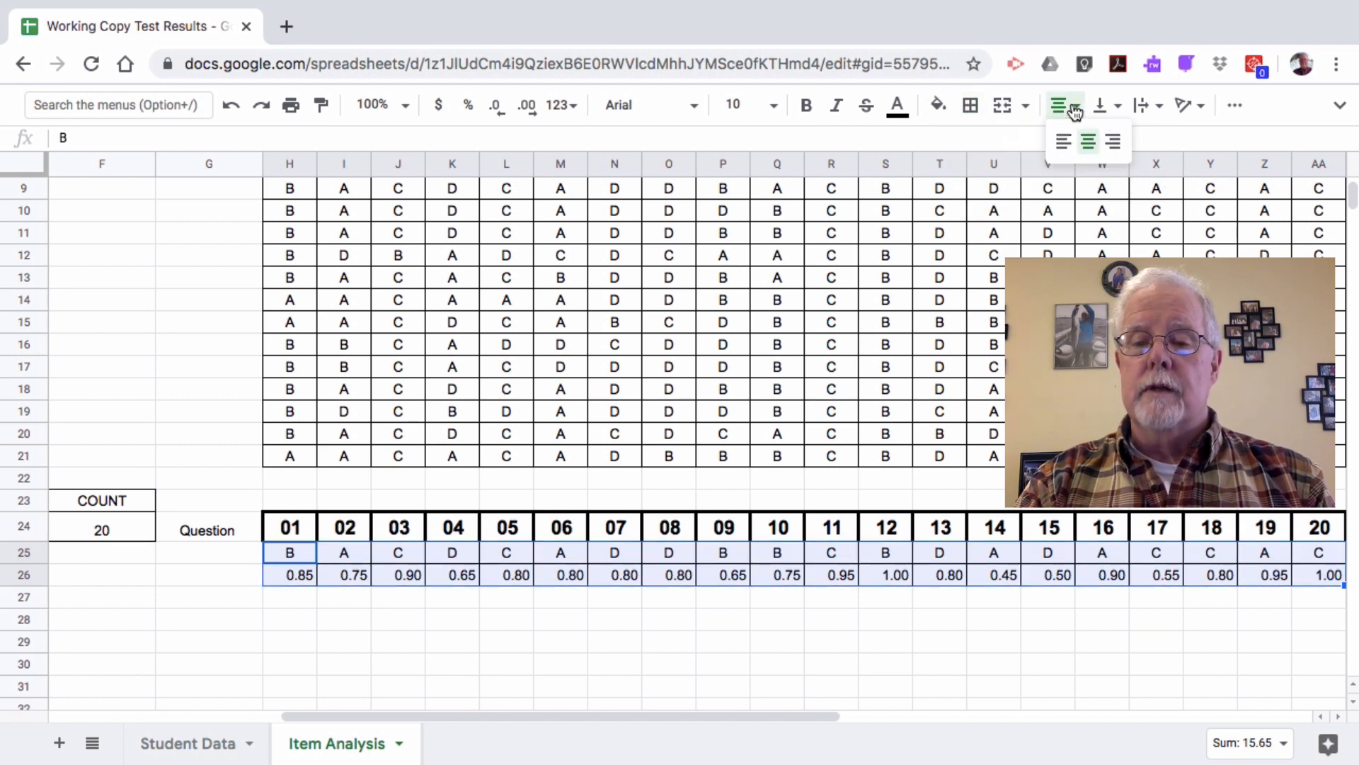
left_click(1088, 141)
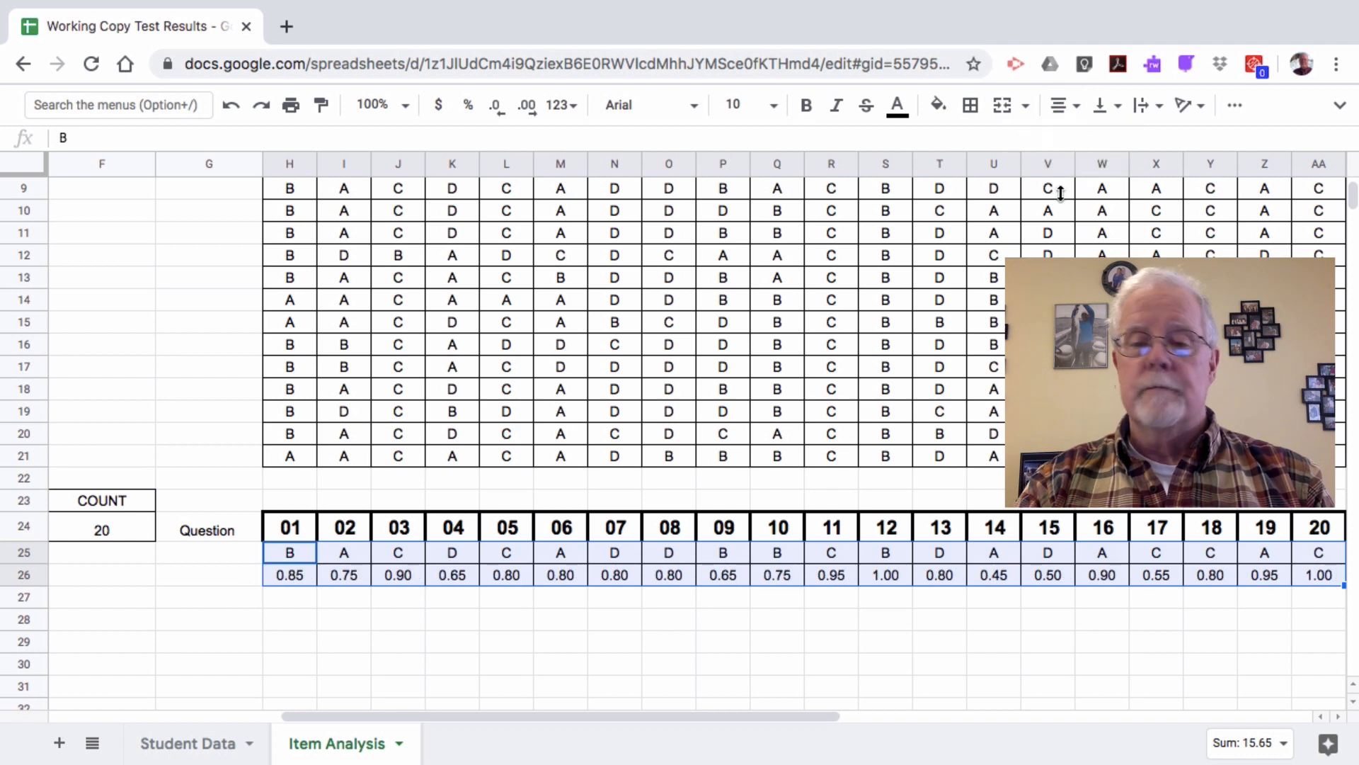
left_click(151, 641)
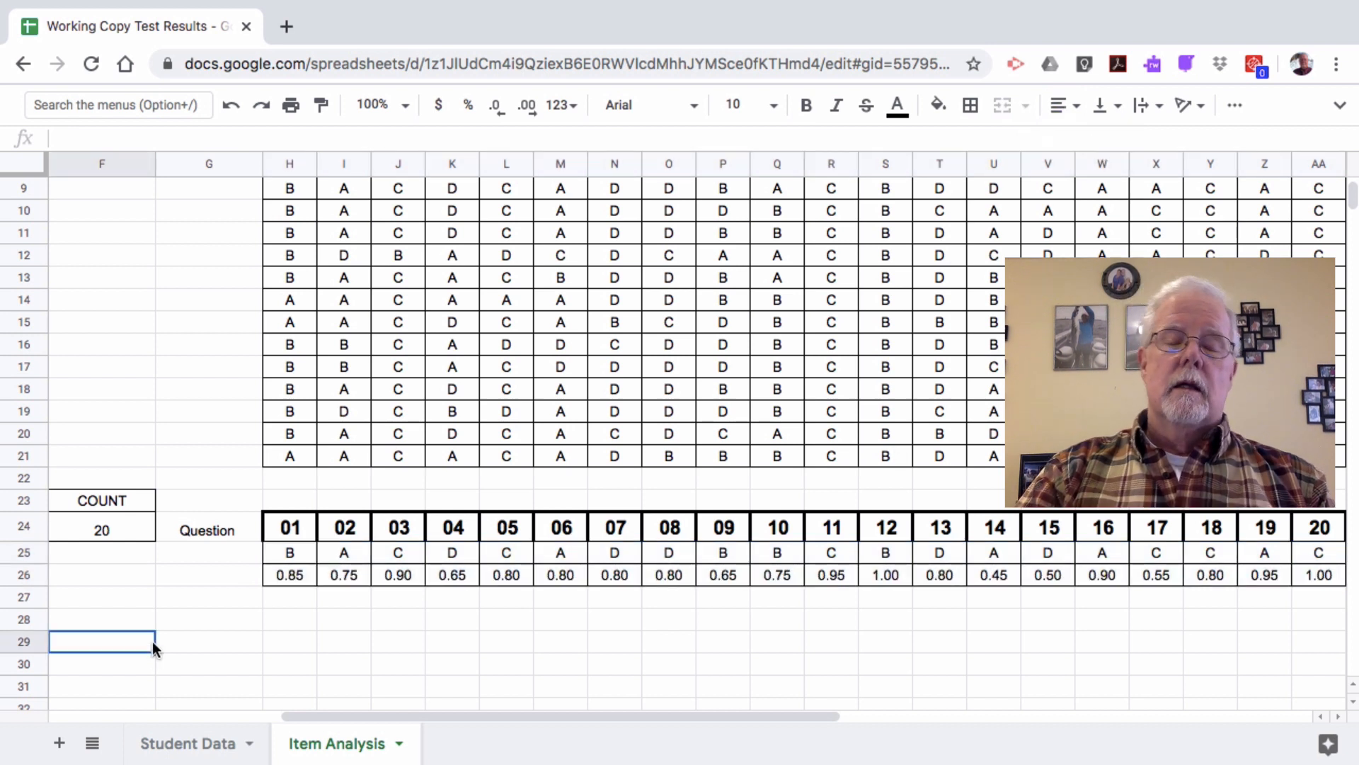